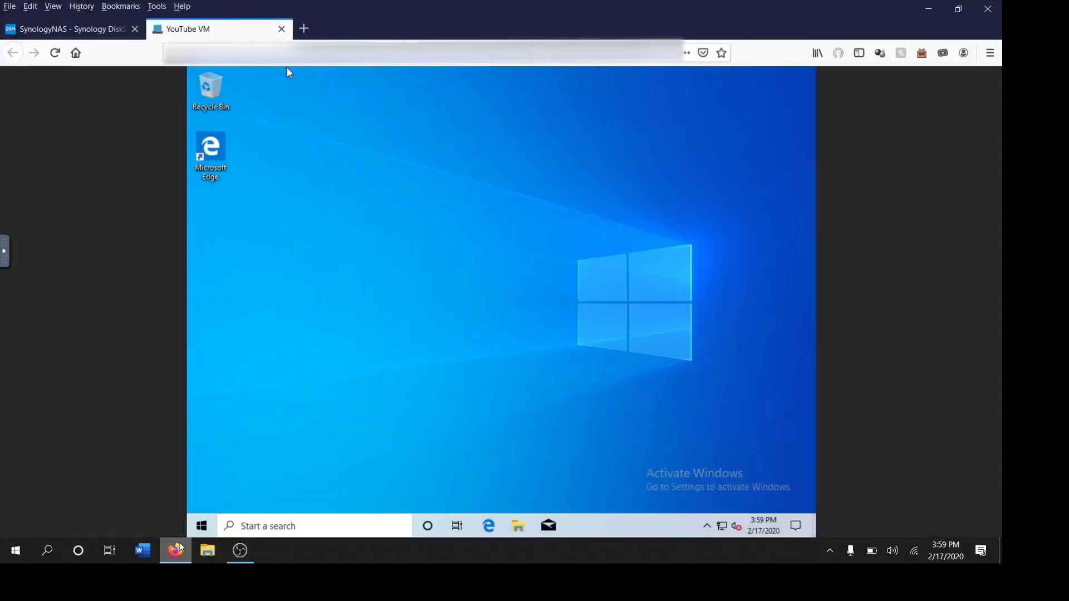
Launch Microsoft Edge from the desktop and go to google.com
{"action": "mouse_move", "coordinate": [238, 556]}
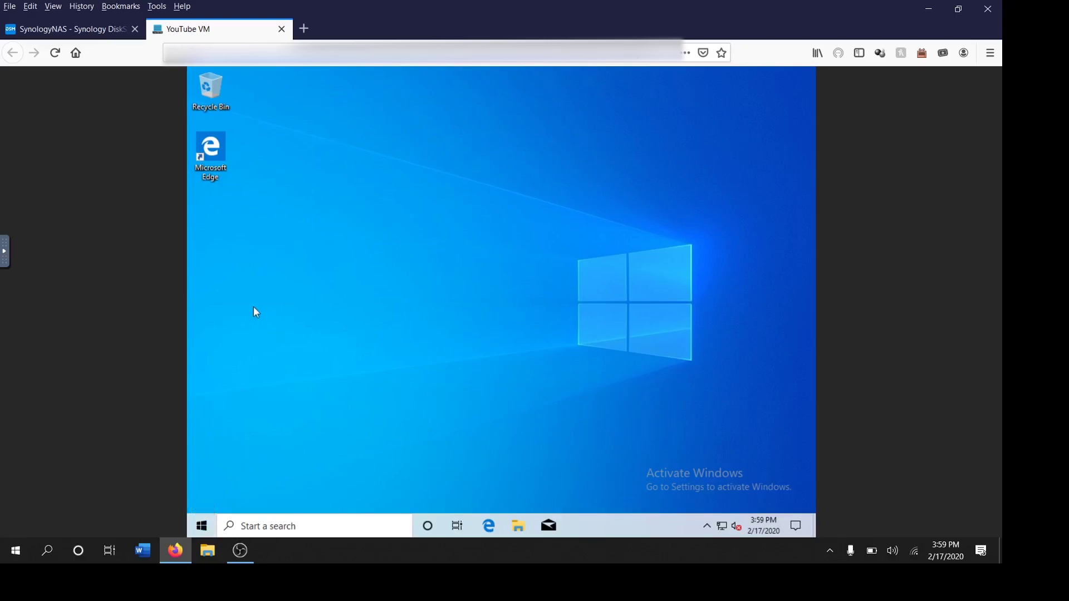
{"action": "double_click", "coordinate": [220, 169]}
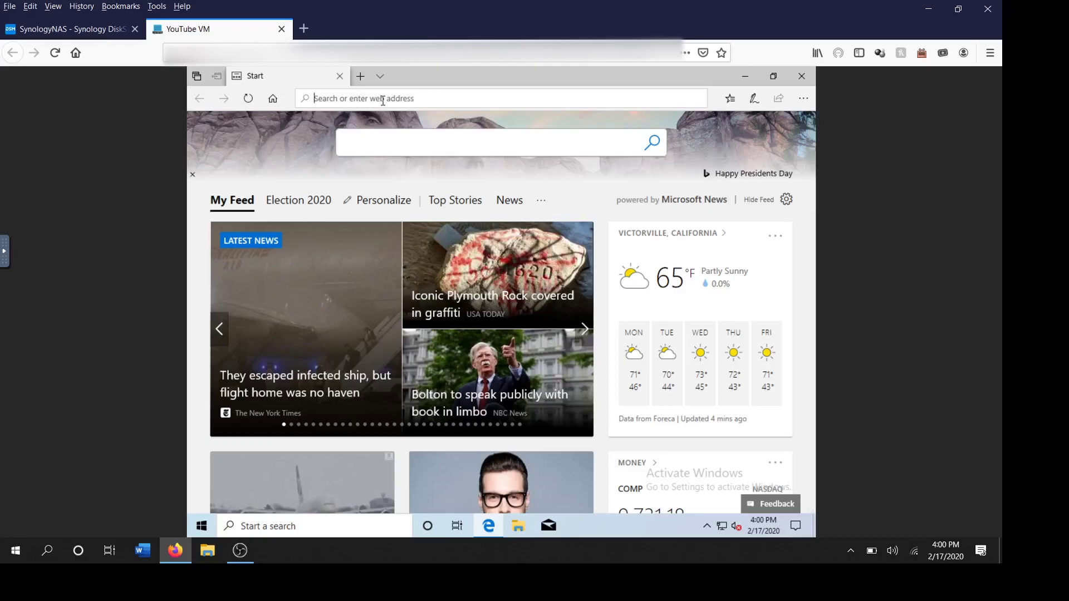
{"action": "type", "text": "google.com/"}
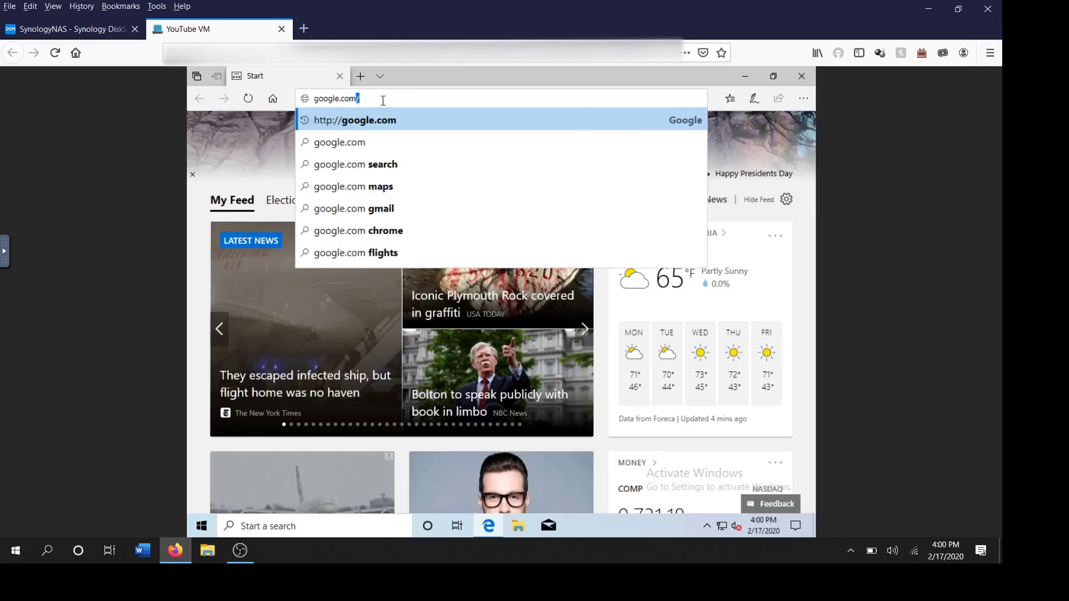
{"action": "left_click", "coordinate": [363, 122]}
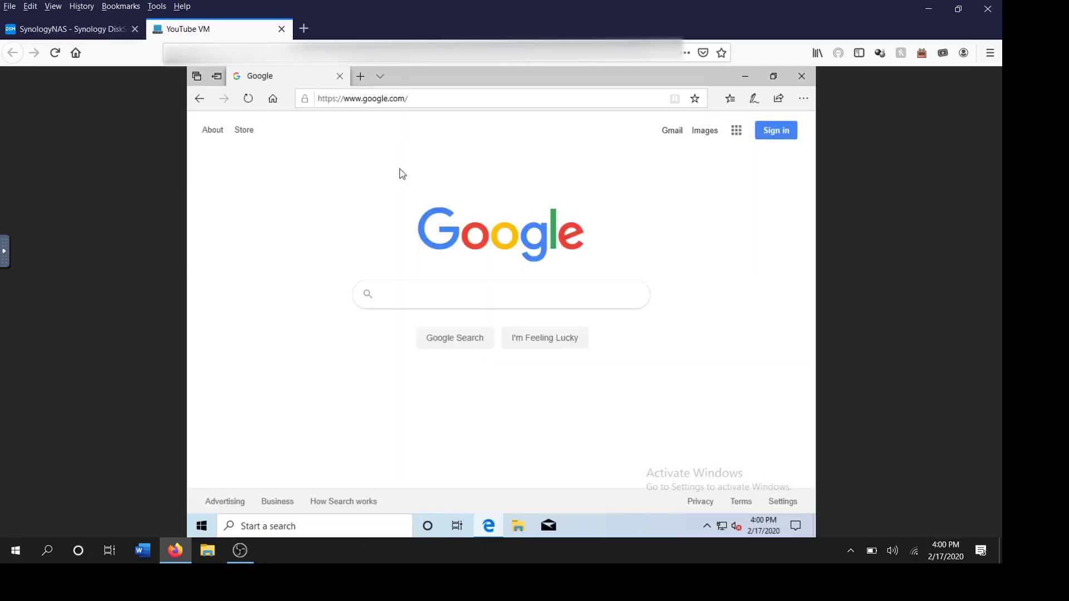
Search Google for 'google chrome'
{"action": "type", "text": "gog"}
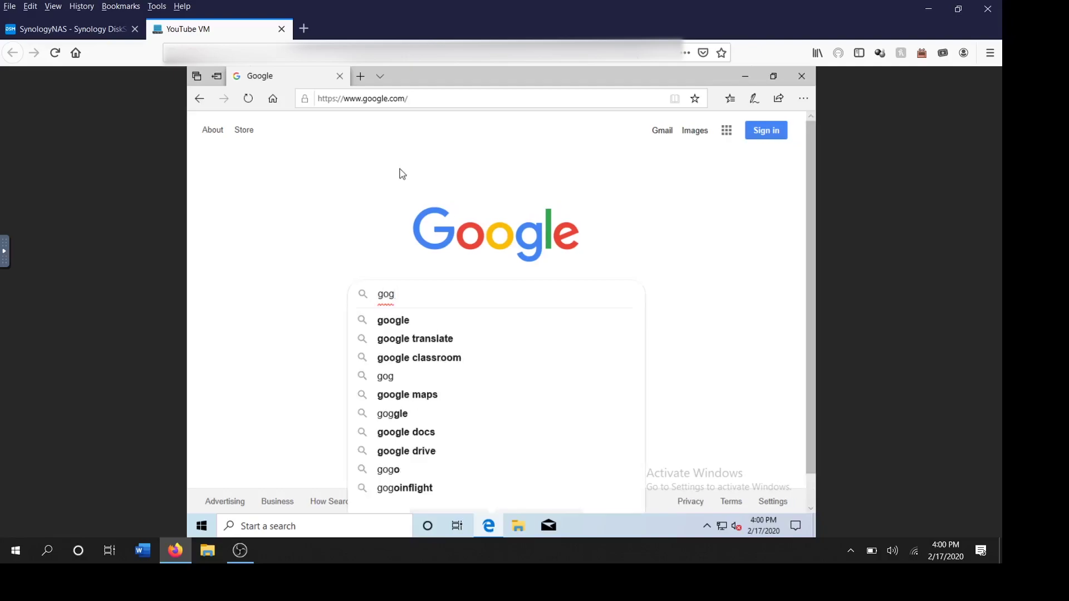
{"action": "key", "text": "BackSpace"}
{"action": "type", "text": "ogle c"}
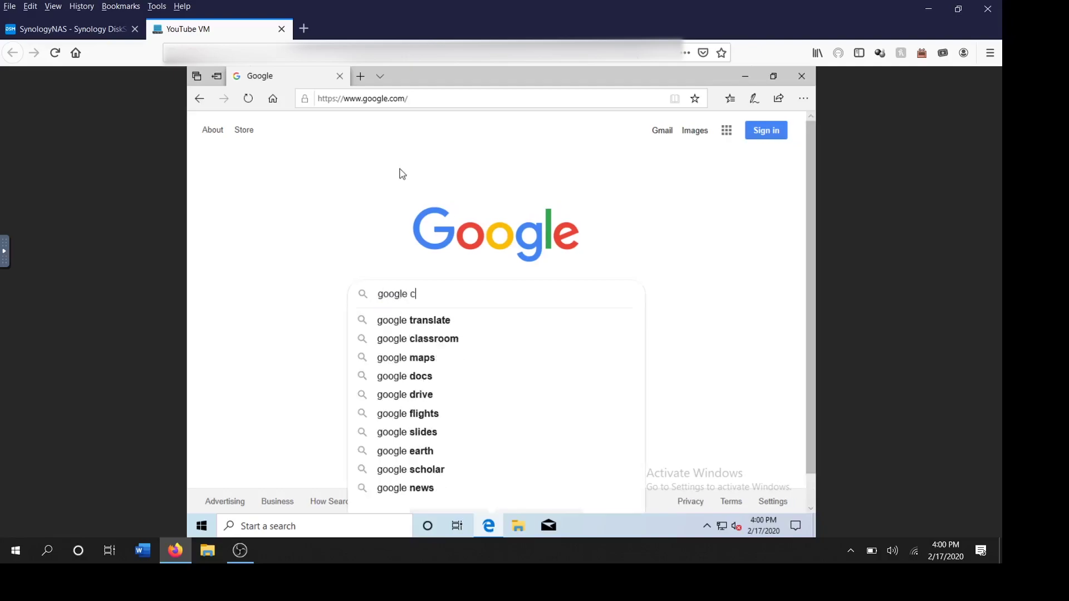
{"action": "type", "text": "ho"}
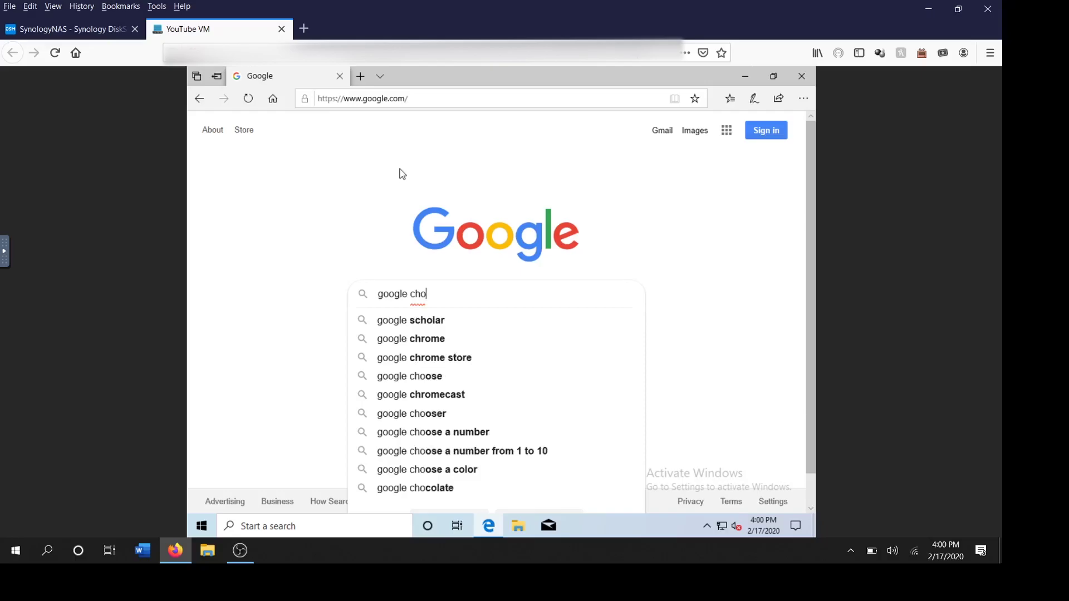
{"action": "type", "text": "rme"}
{"action": "key", "text": "Return"}
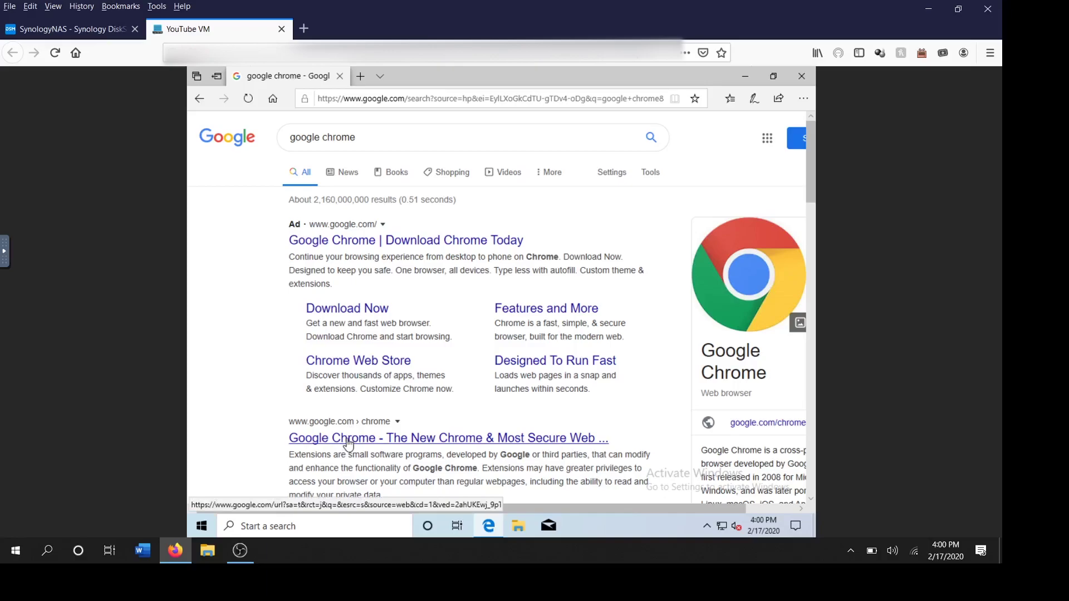
Download Chrome with usage statistics off, run the installer, and dismiss the cookie notice
{"action": "left_click", "coordinate": [348, 442]}
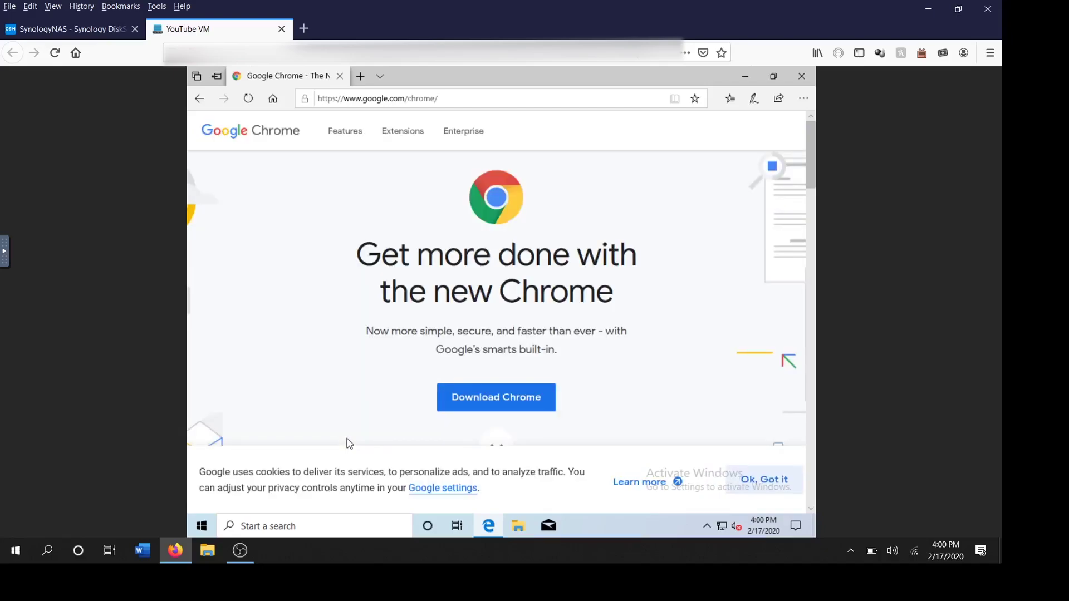
{"action": "left_click", "coordinate": [456, 412]}
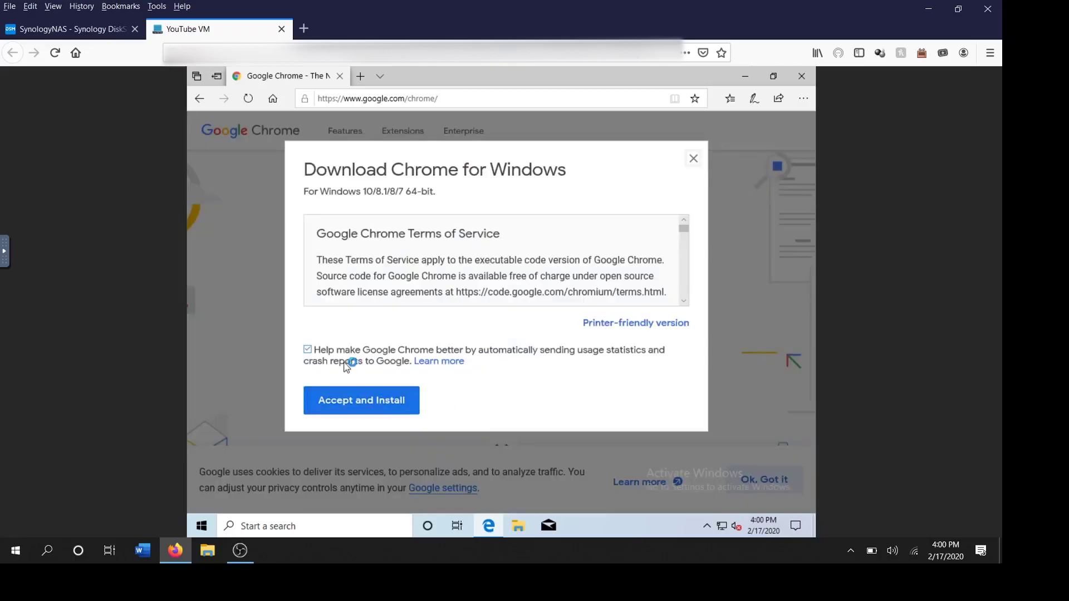
{"action": "left_click", "coordinate": [308, 349]}
{"action": "left_click", "coordinate": [346, 401]}
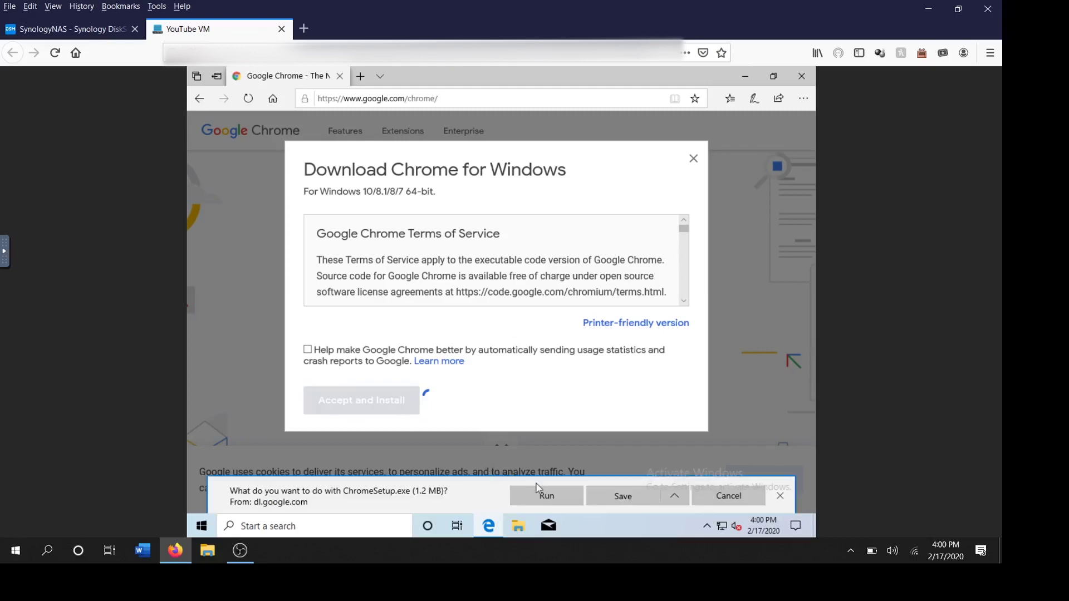
{"action": "left_click", "coordinate": [545, 496]}
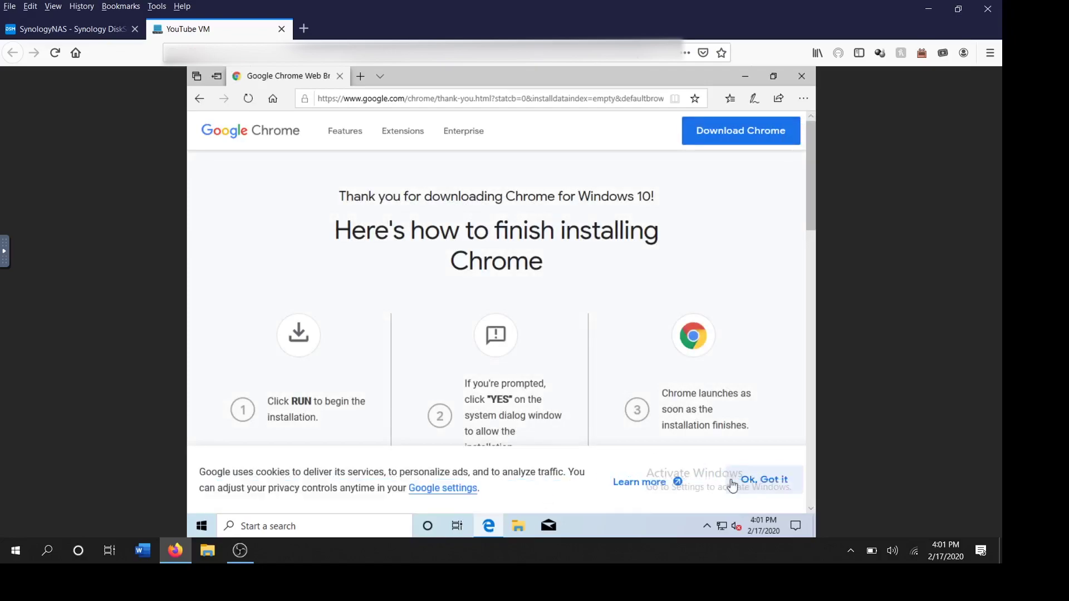
{"action": "left_click", "coordinate": [743, 485]}
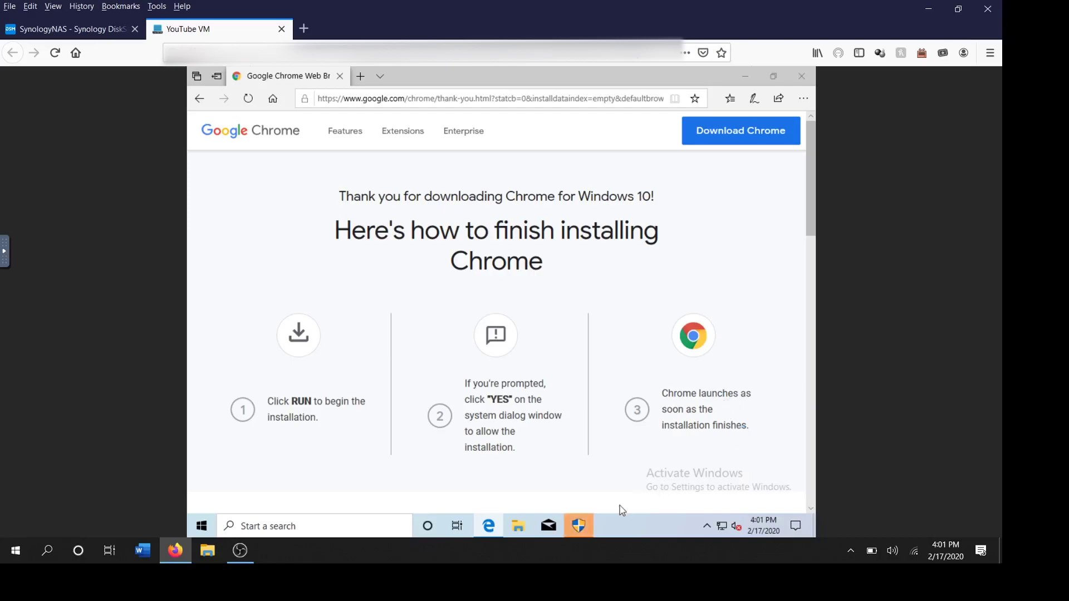
Let Google Update Setup make changes to the device, then close the Edge window
{"action": "left_click", "coordinate": [580, 526]}
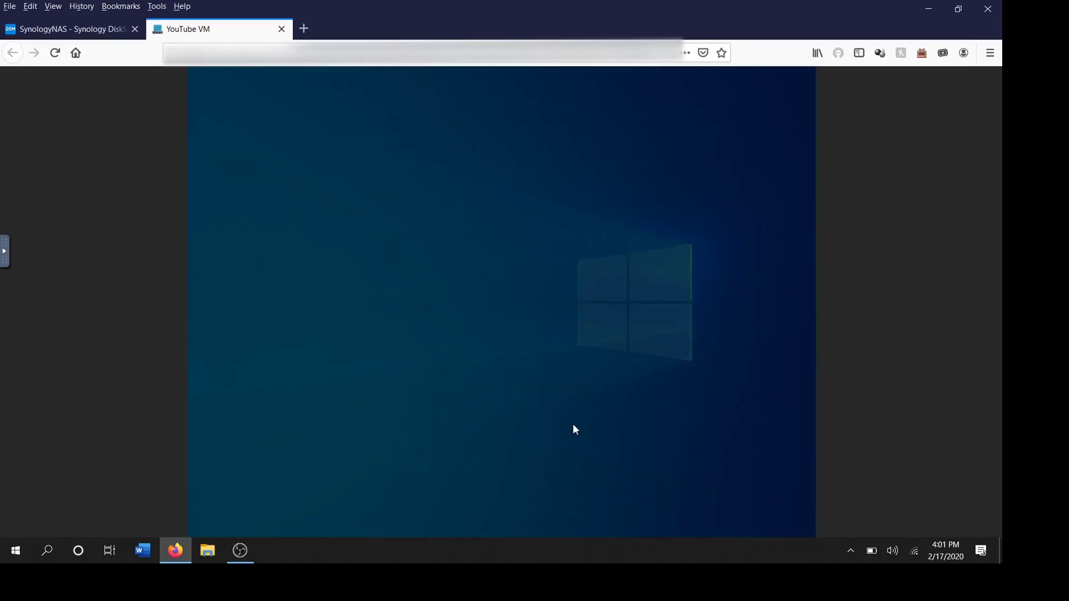
{"action": "left_click", "coordinate": [485, 388]}
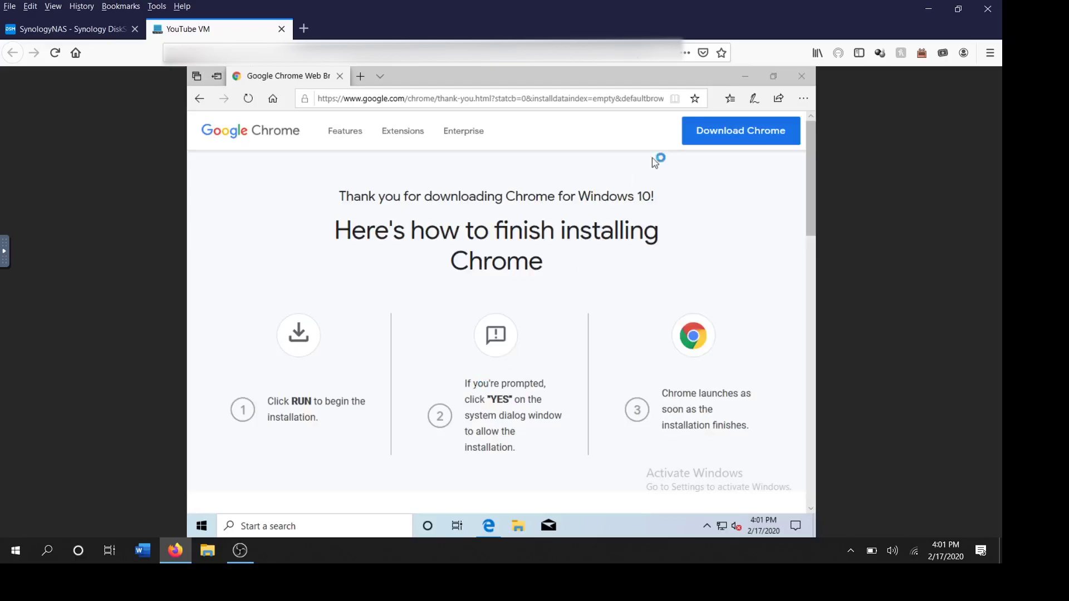
{"action": "left_click", "coordinate": [807, 80]}
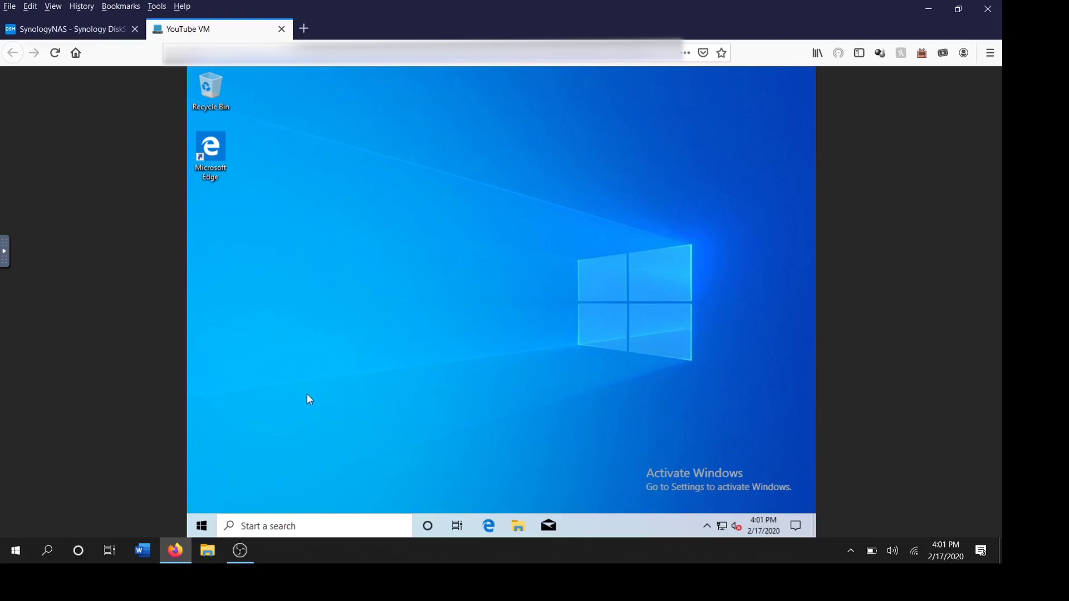
Dismiss the Chrome 'Installation failed' error (code 0xa0430721) hidden behind the Start search
{"action": "left_click", "coordinate": [201, 527]}
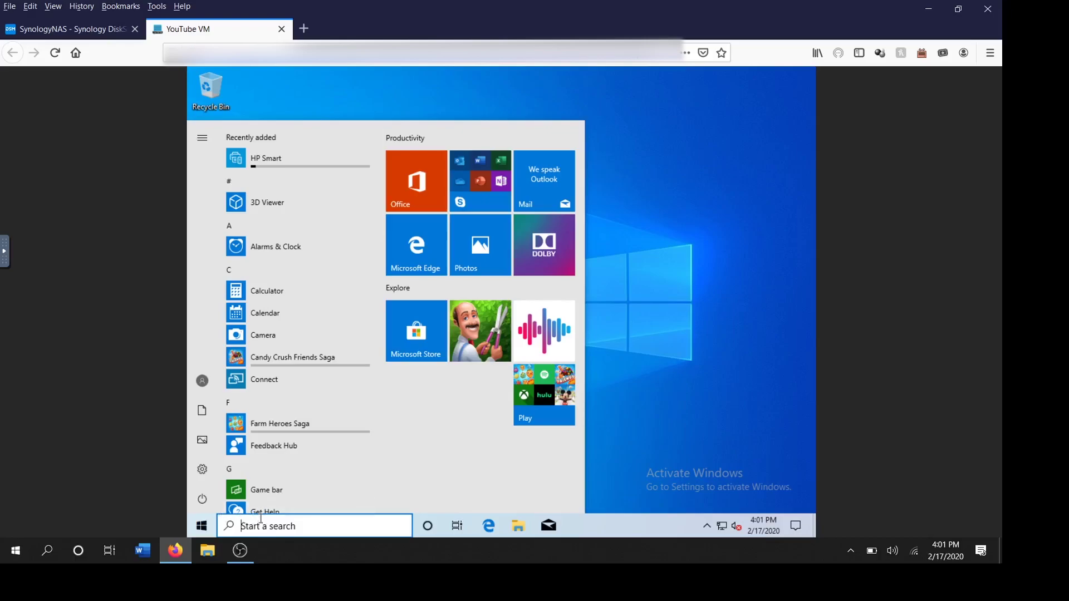
{"action": "type", "text": "chrome"}
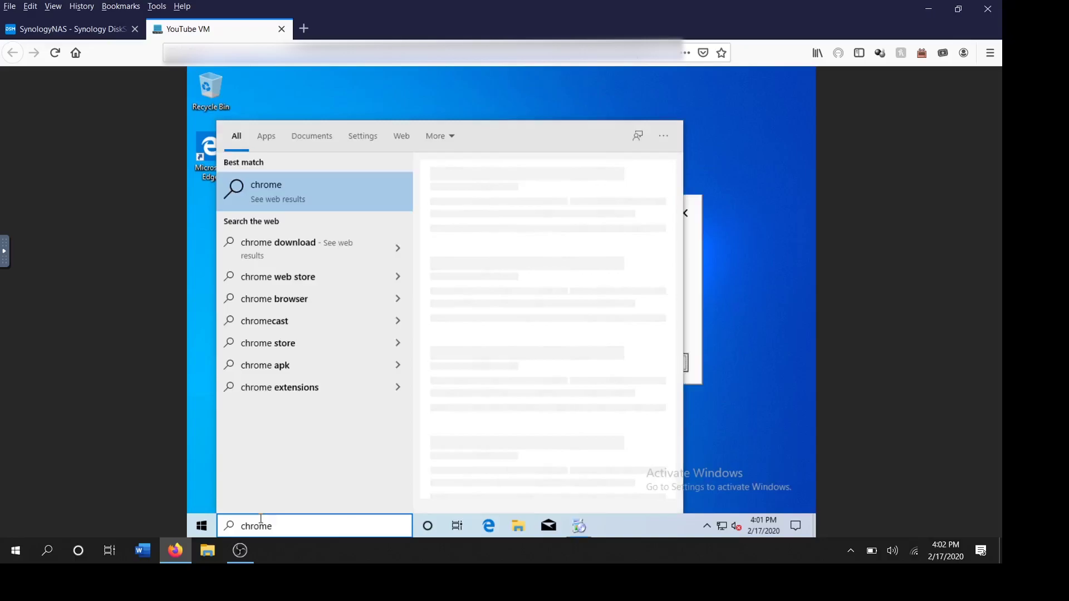
{"action": "left_click", "coordinate": [700, 316]}
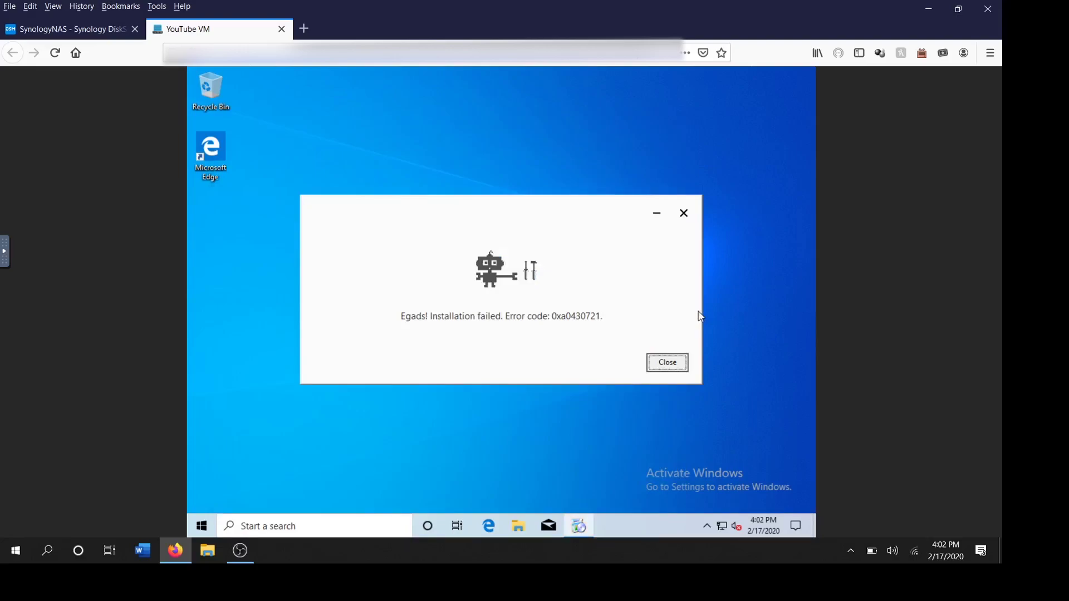
{"action": "left_click", "coordinate": [662, 363]}
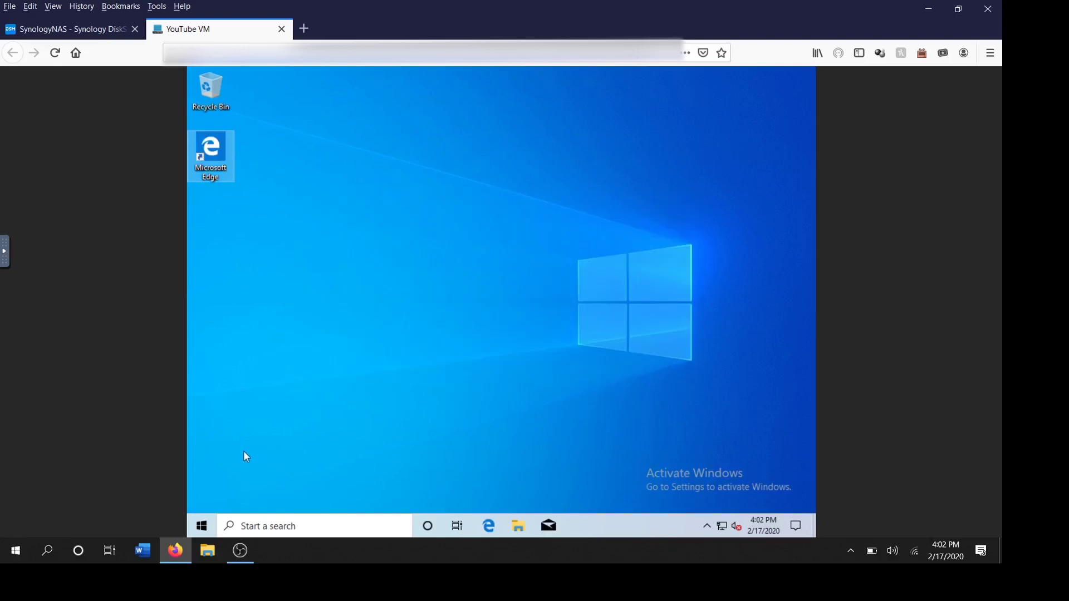
Find Chrome for Desktop via Windows search and save ChromeSetup.exe with usage statistics unticked
{"action": "left_click", "coordinate": [281, 525]}
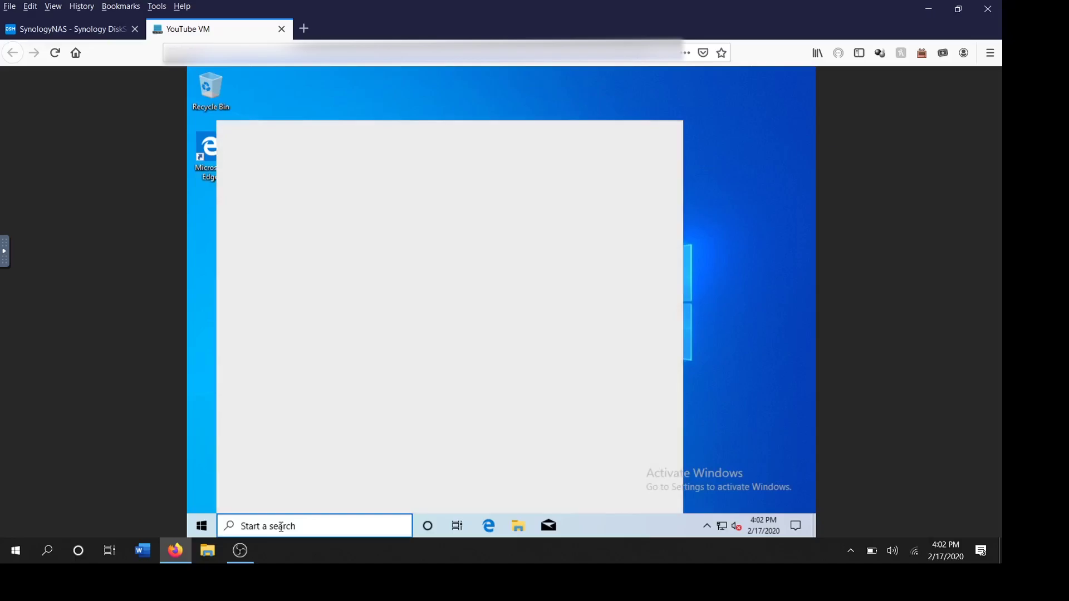
{"action": "type", "text": "chrome"}
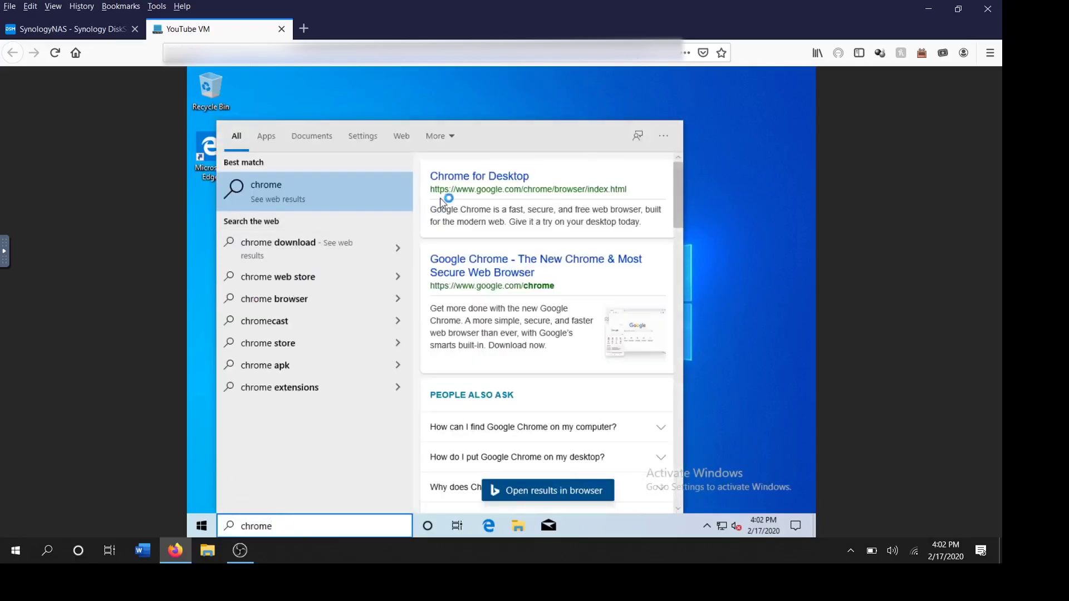
{"action": "left_click", "coordinate": [456, 184]}
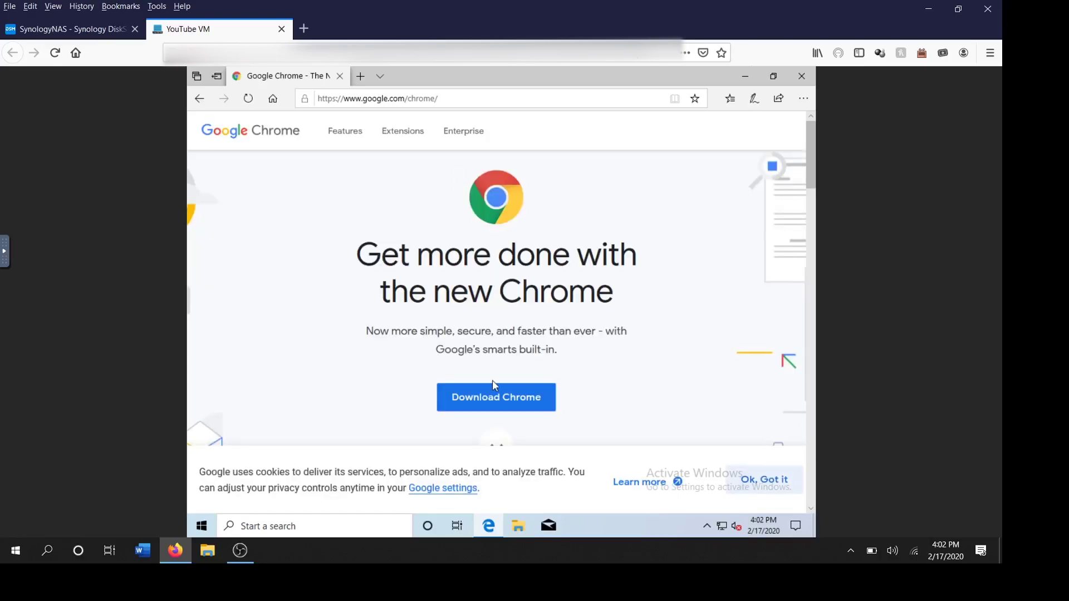
{"action": "left_click", "coordinate": [491, 396]}
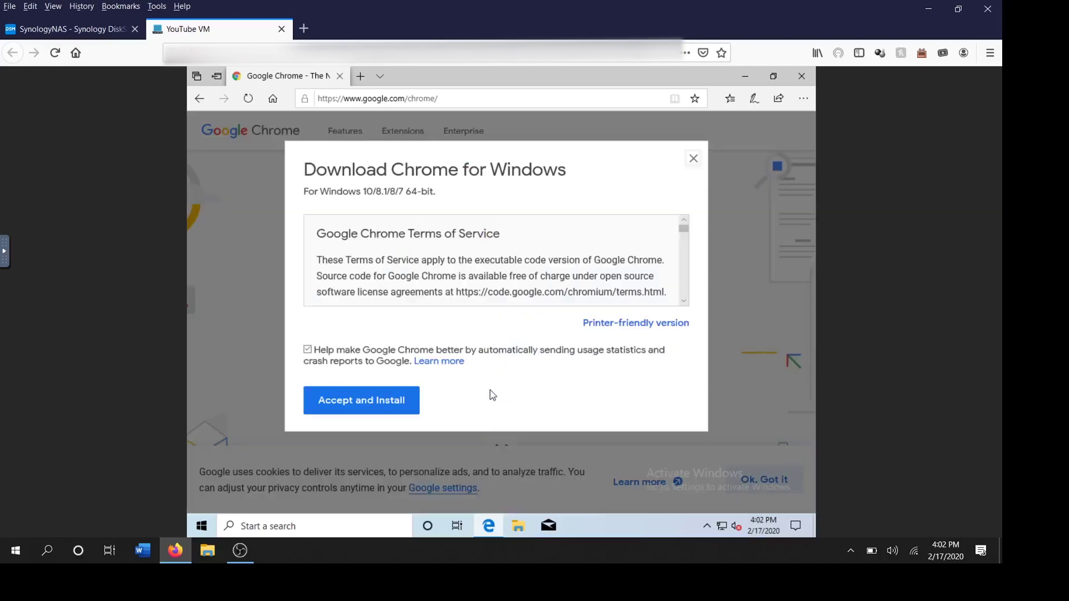
{"action": "left_click", "coordinate": [368, 362]}
{"action": "left_click", "coordinate": [343, 401]}
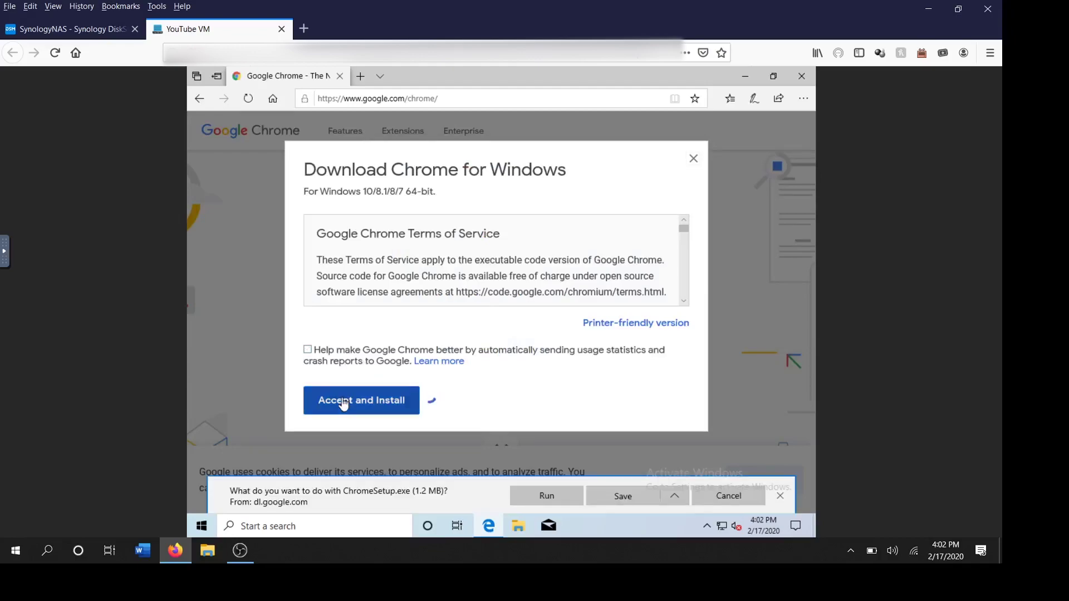
{"action": "left_click", "coordinate": [634, 496]}
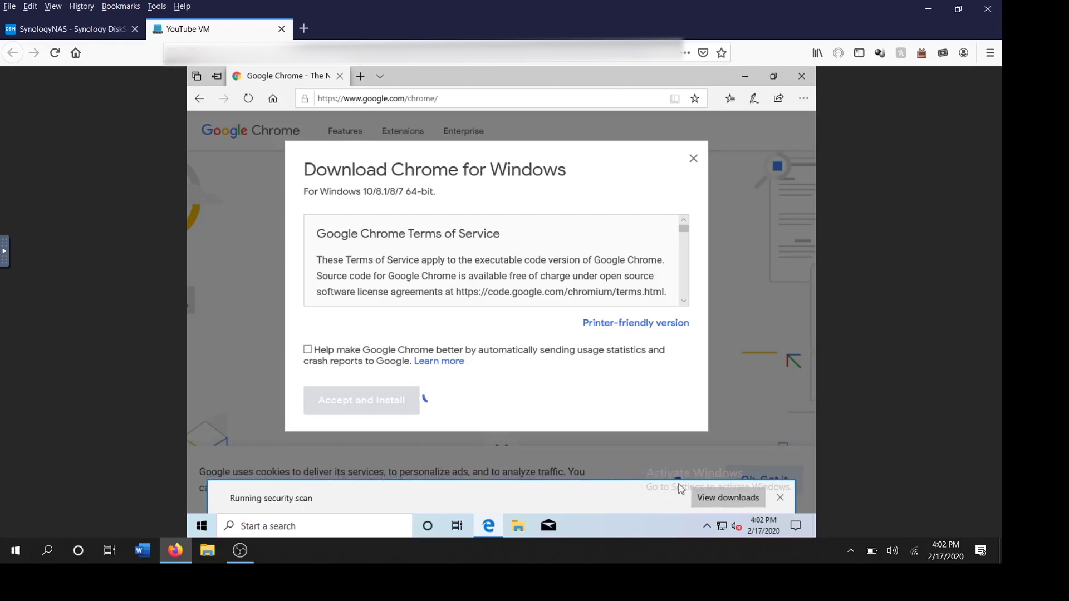
Launch ChromeSetup.exe from Edge's downloads list and open its Downloads folder
{"action": "left_click", "coordinate": [718, 500]}
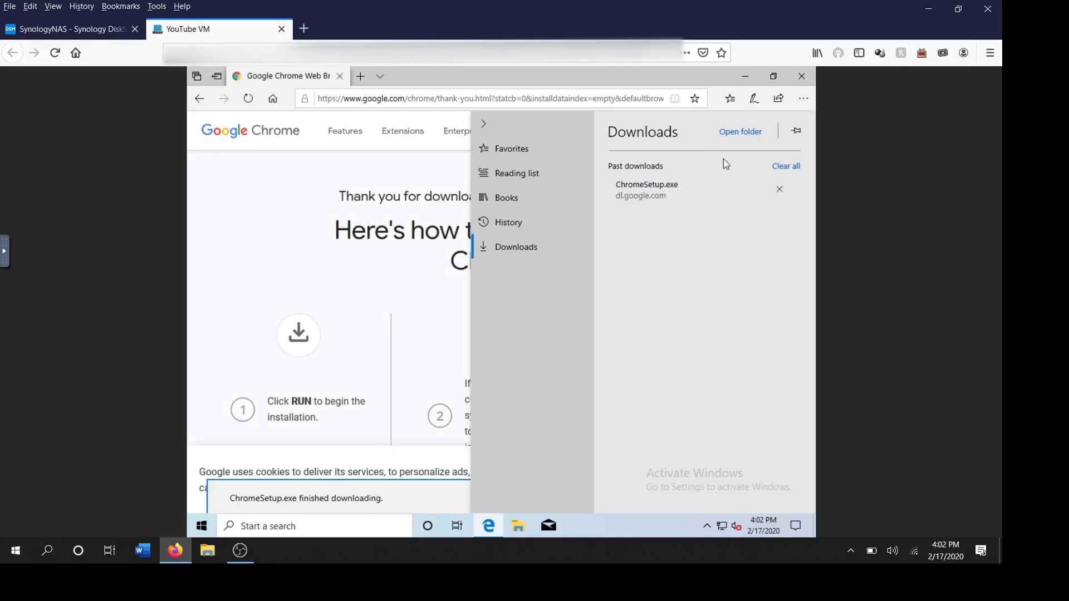
{"action": "left_click", "coordinate": [658, 186]}
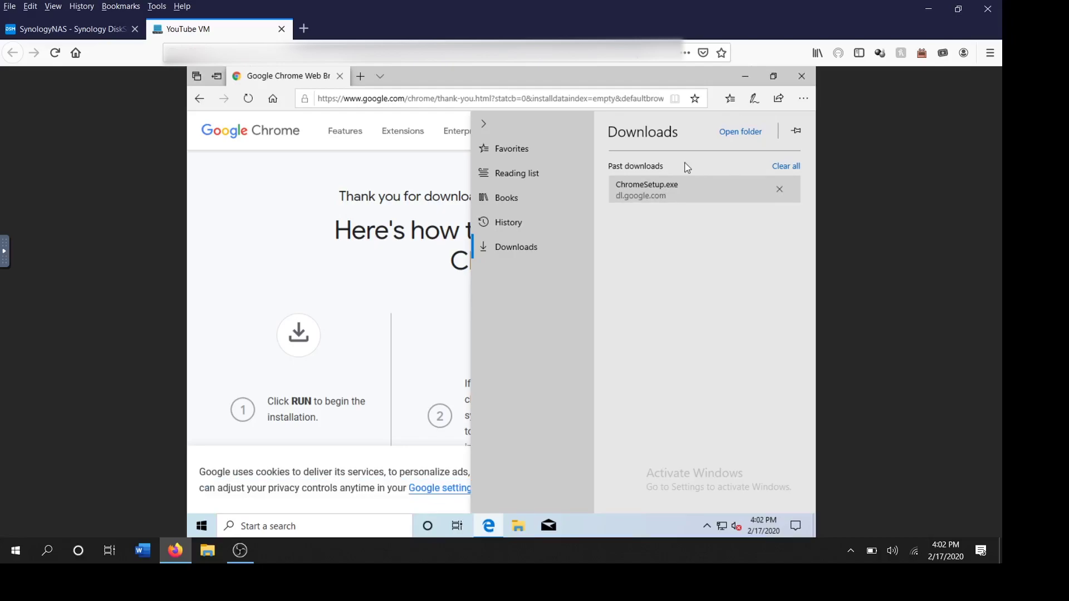
{"action": "left_click", "coordinate": [734, 135]}
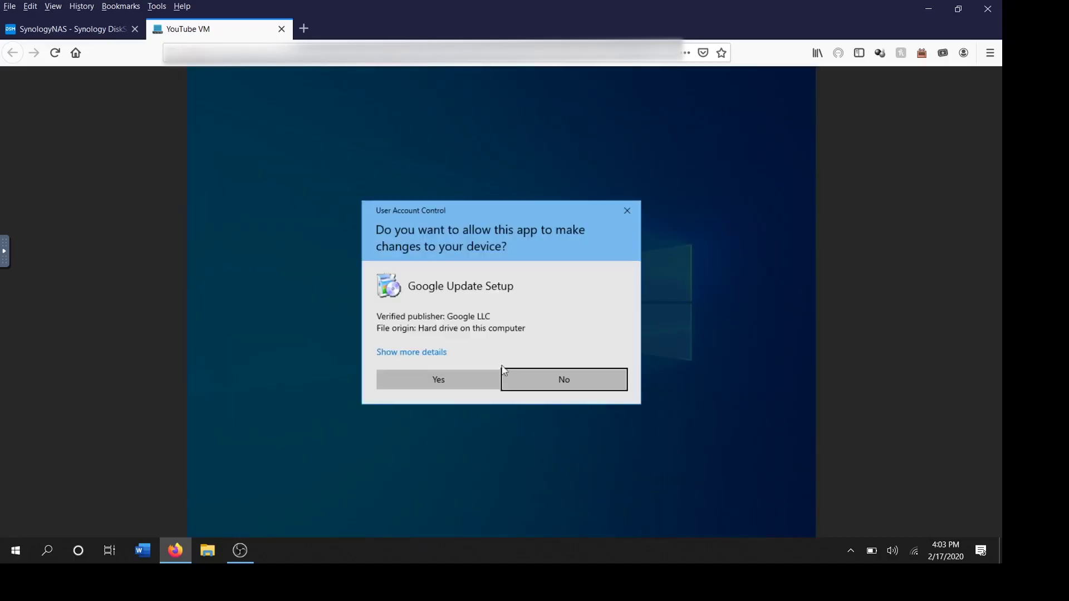
Approve Google Update Setup, close Edge and the failure message, and bring up the downloading installer
{"action": "left_click", "coordinate": [480, 382]}
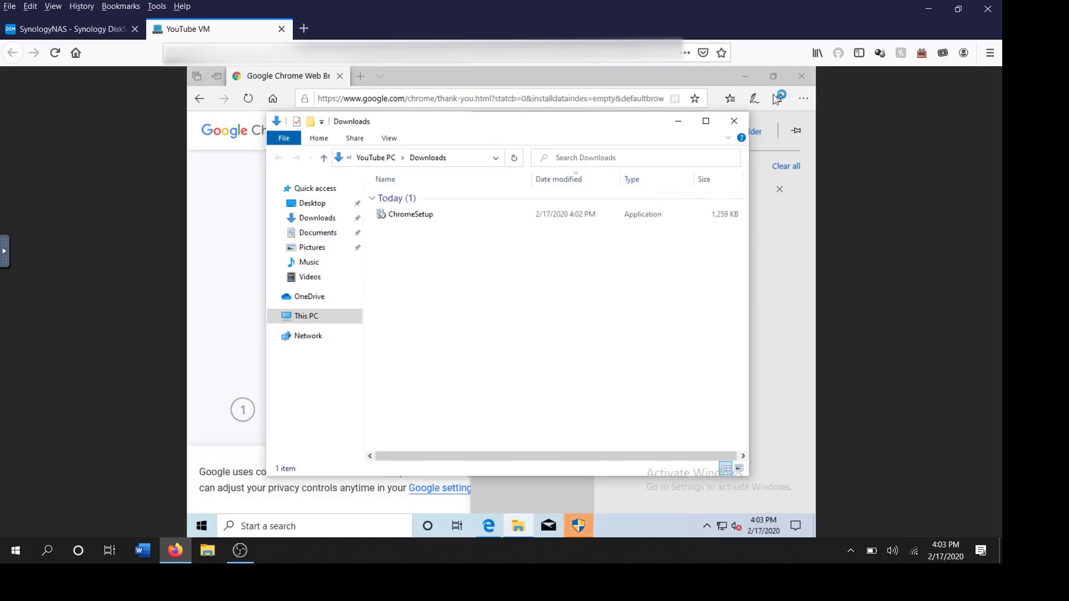
{"action": "left_click", "coordinate": [803, 76]}
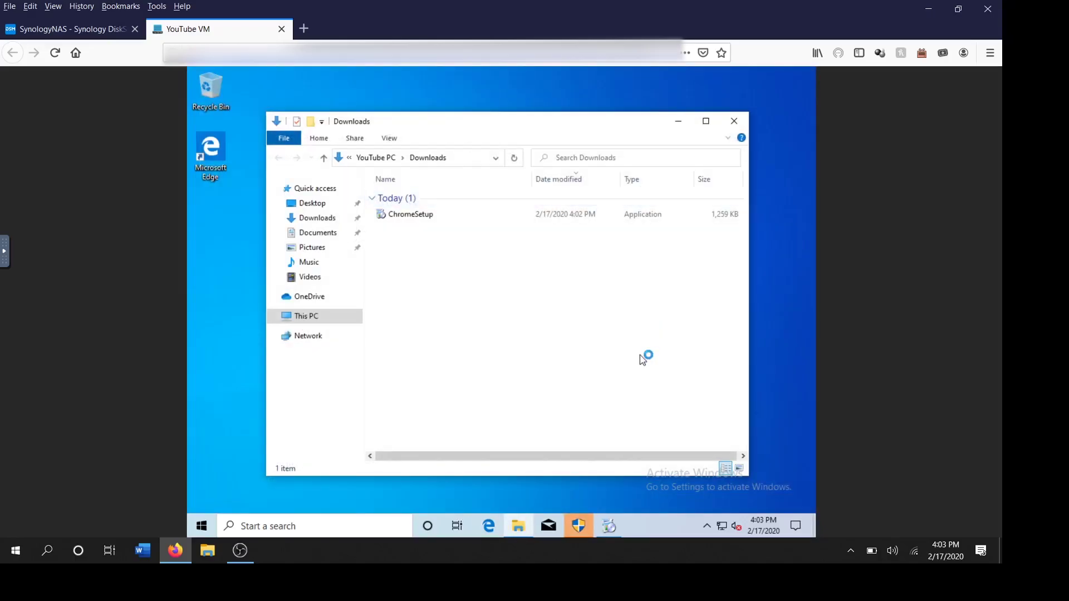
{"action": "left_click", "coordinate": [577, 527]}
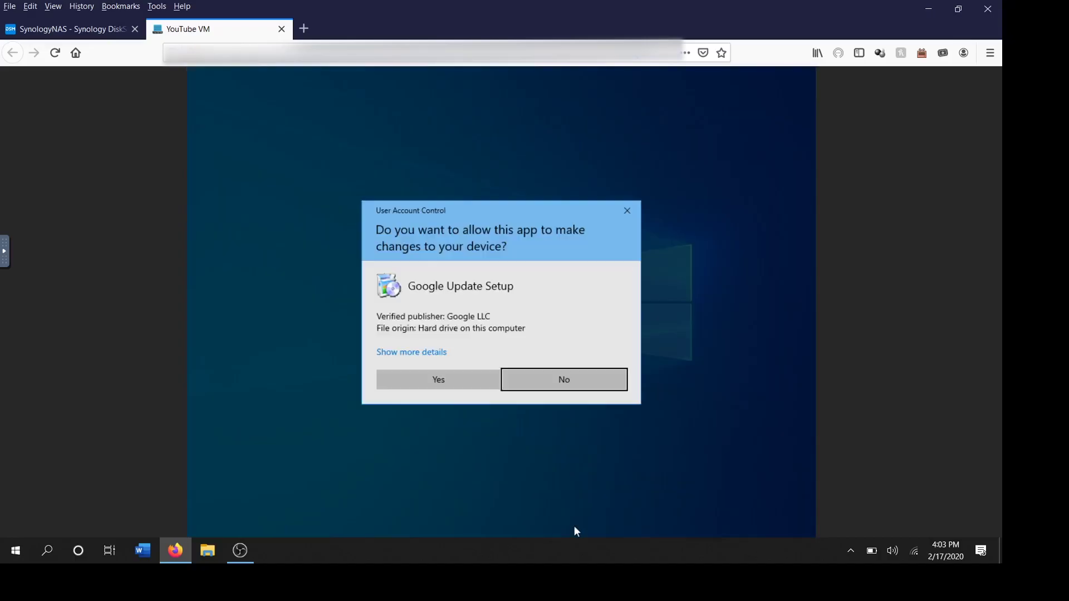
{"action": "left_click", "coordinate": [454, 384]}
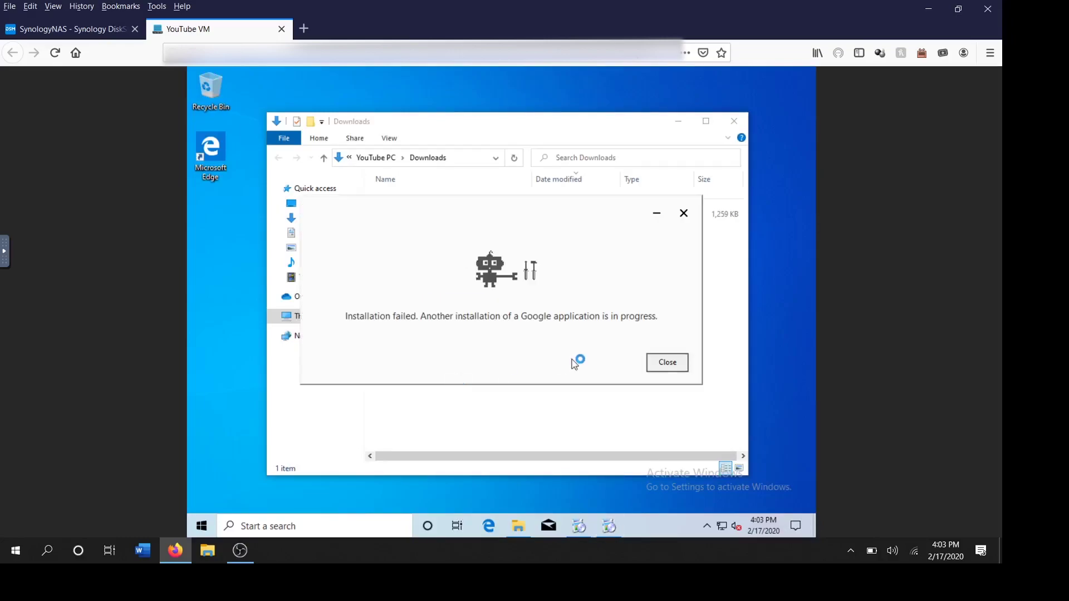
{"action": "left_click", "coordinate": [667, 363]}
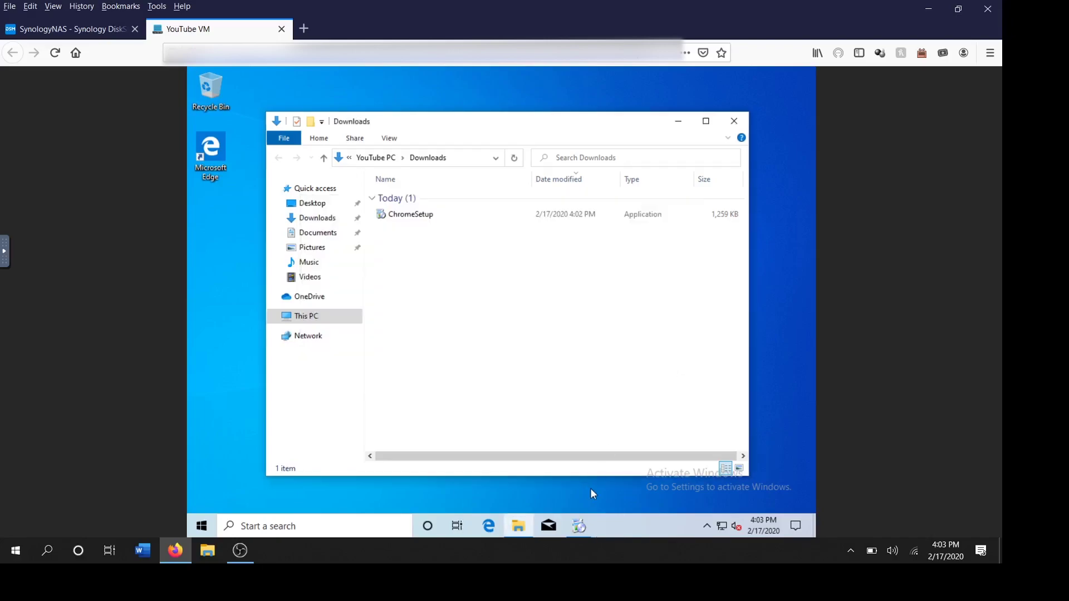
{"action": "left_click", "coordinate": [579, 524]}
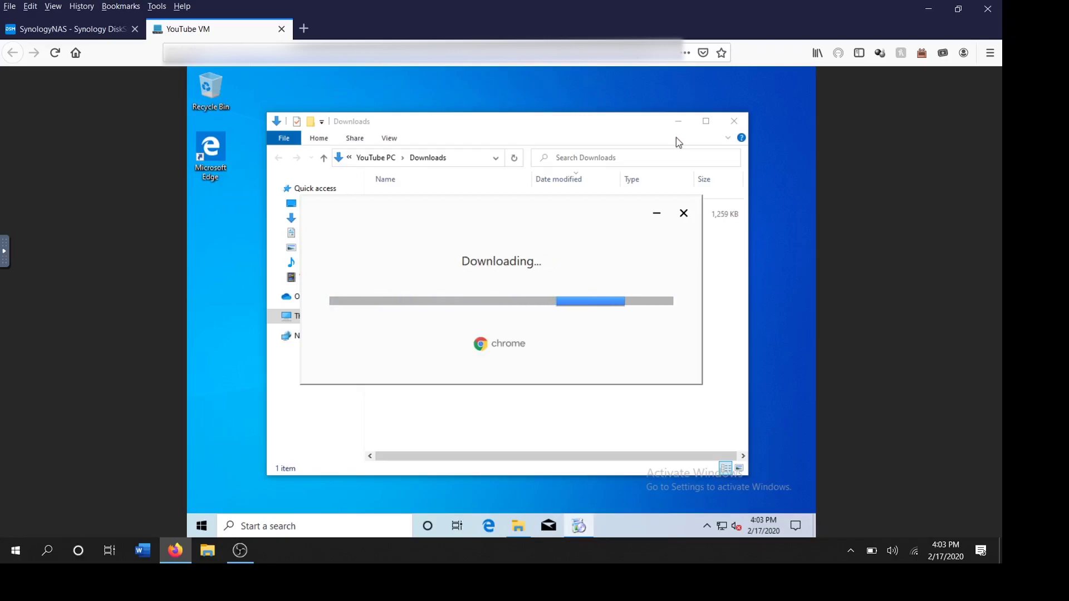
Close the Downloads folder while the installer finishes and opens Chrome's welcome page
{"action": "left_click", "coordinate": [736, 124]}
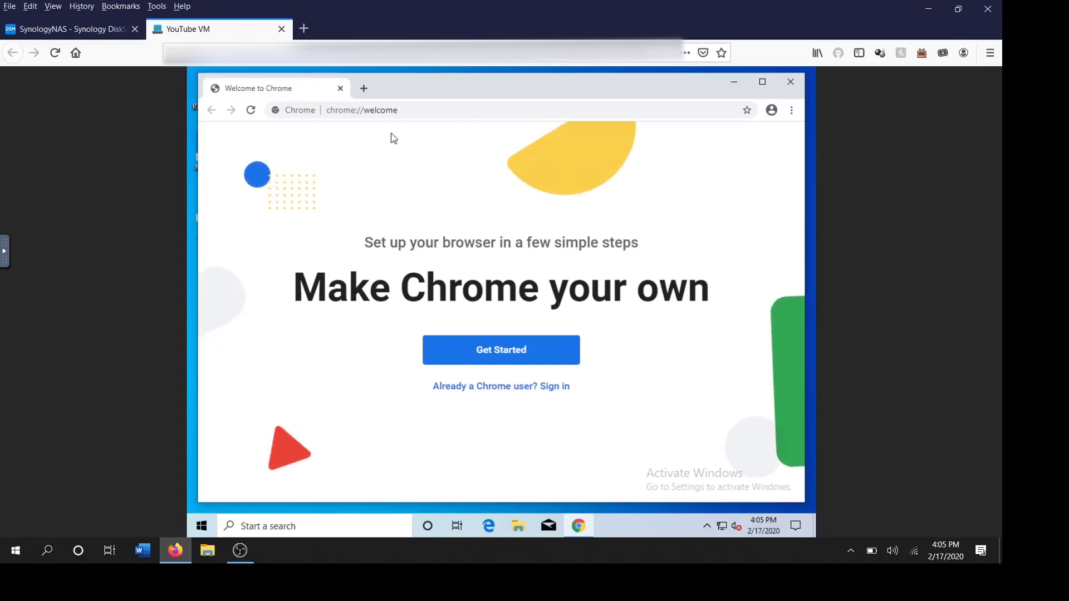
Add seven blank New Tab tabs next to the Welcome to Chrome tab
{"action": "left_click", "coordinate": [361, 110]}
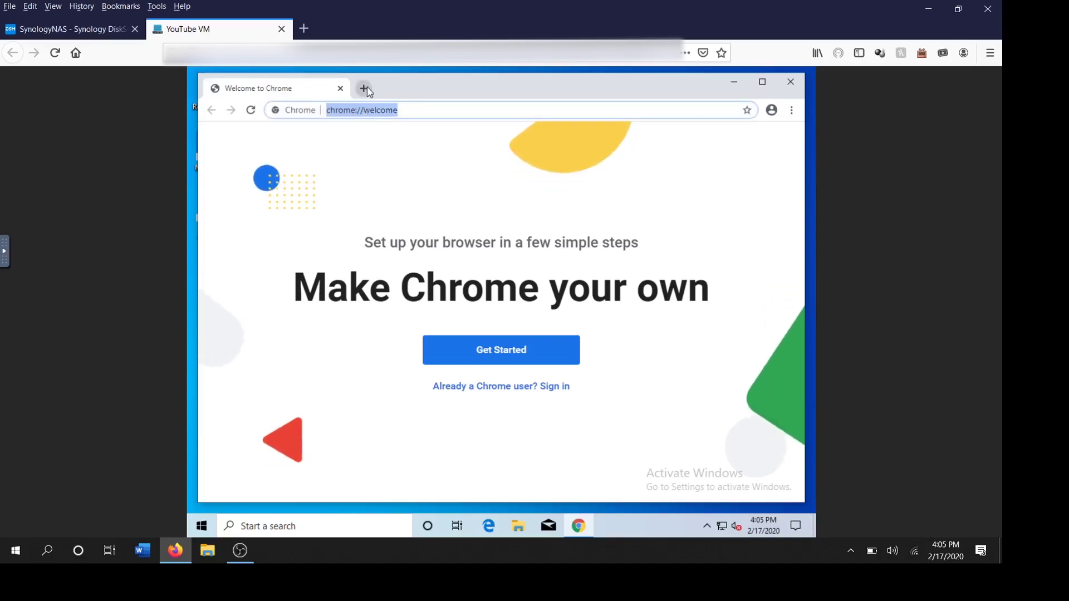
{"action": "left_click", "coordinate": [364, 88]}
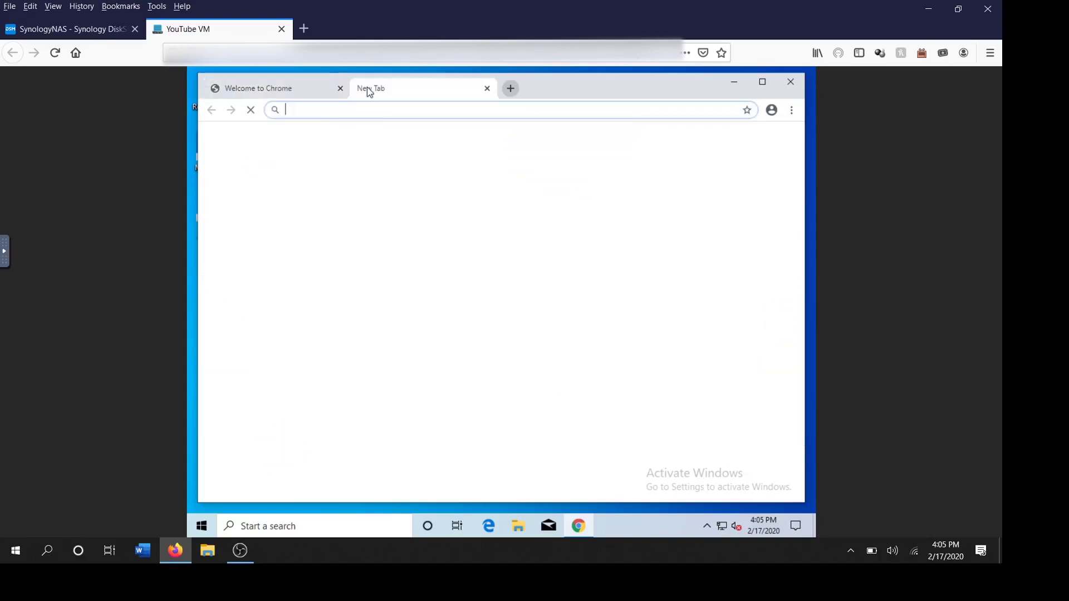
{"action": "left_click", "coordinate": [510, 88]}
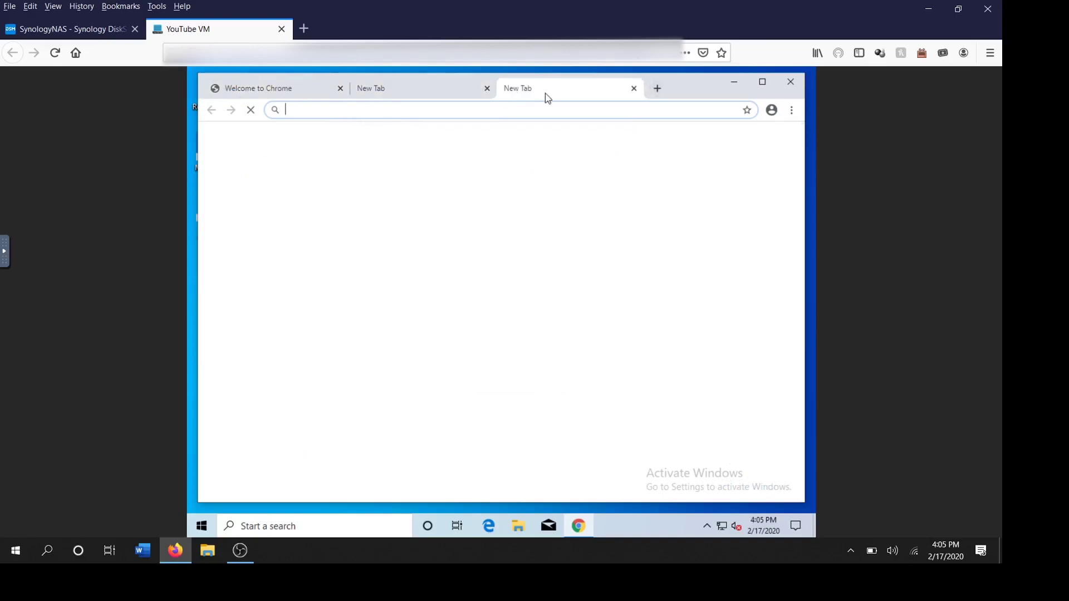
{"action": "left_click", "coordinate": [657, 89]}
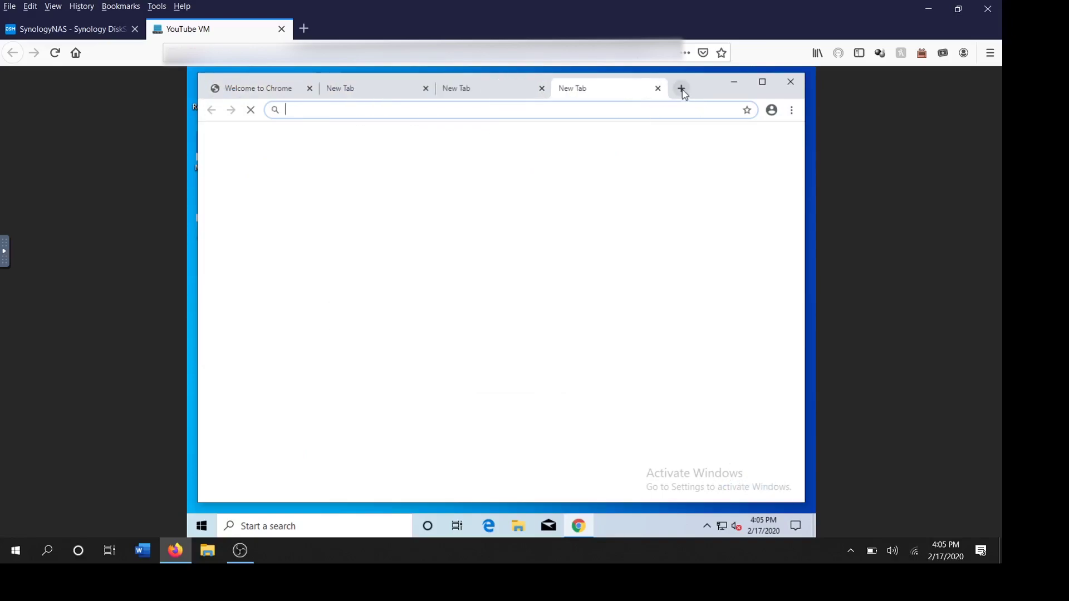
{"action": "left_click", "coordinate": [683, 89]}
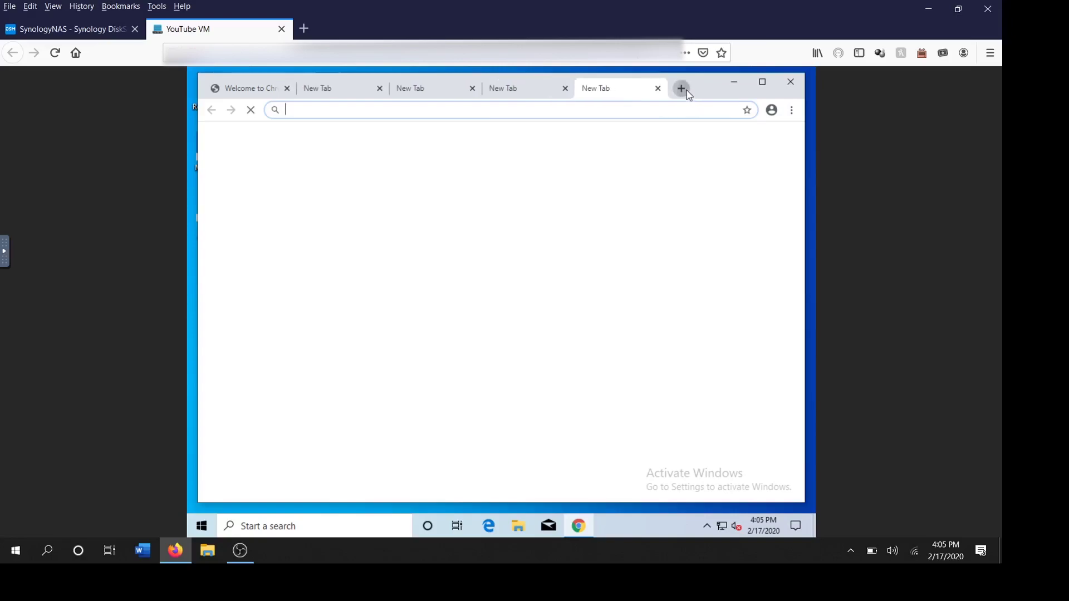
{"action": "left_click", "coordinate": [683, 89]}
{"action": "left_click", "coordinate": [687, 92]}
{"action": "left_click", "coordinate": [687, 91]}
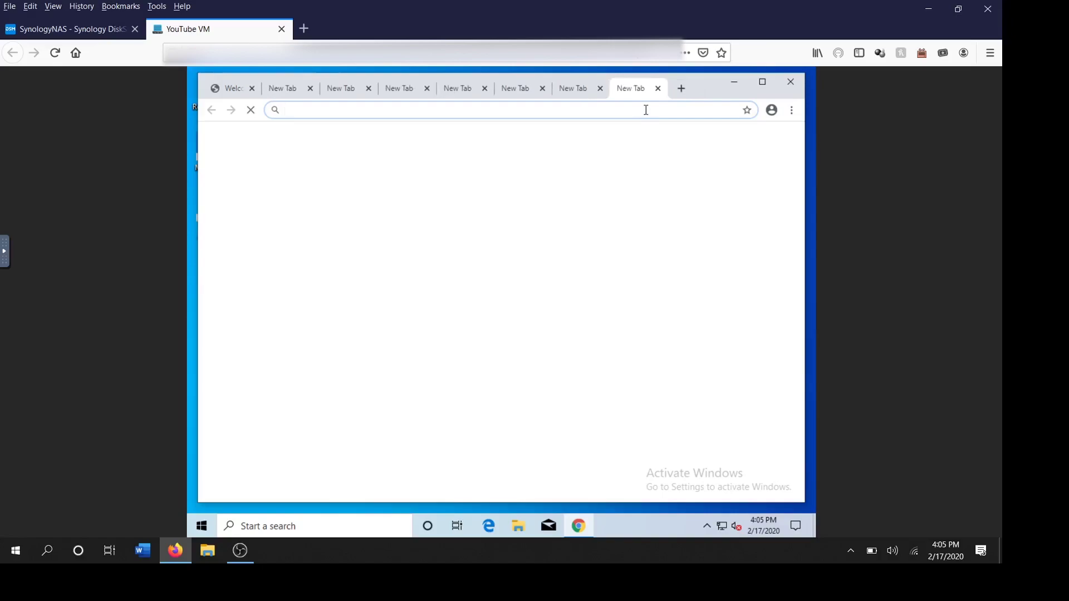
Load amazon.com in the last new tab and ebay.com in the one beside it
{"action": "type", "text": "amaz"}
{"action": "key", "text": "BackSpace"}
{"action": "key", "text": "BackSpace"}
{"action": "type", "text": "nz"}
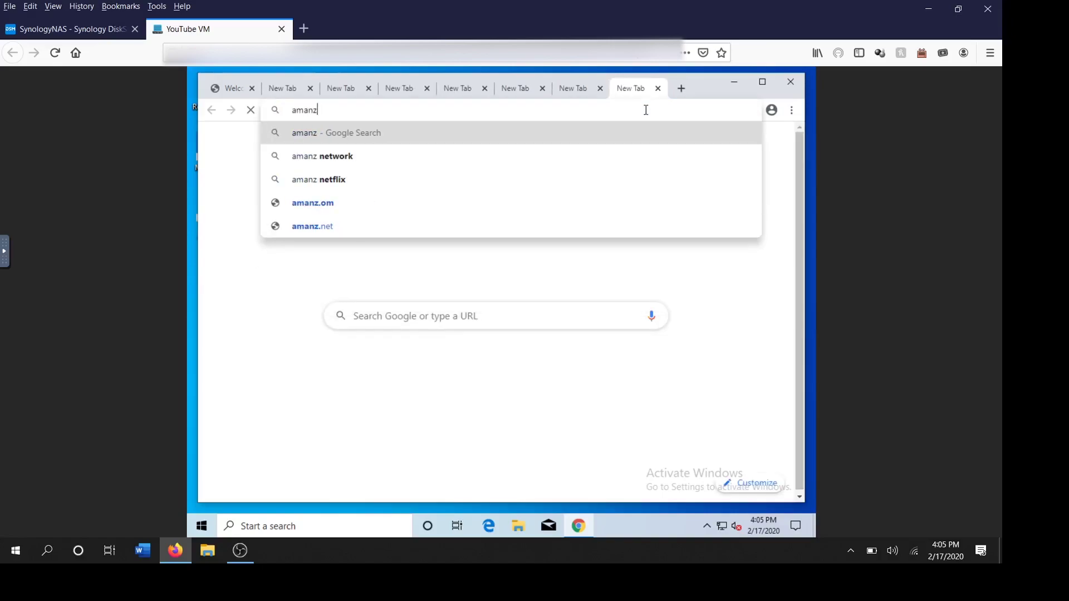
{"action": "key", "text": "BackSpace"}
{"action": "key", "text": "BackSpace"}
{"action": "type", "text": "zon"}
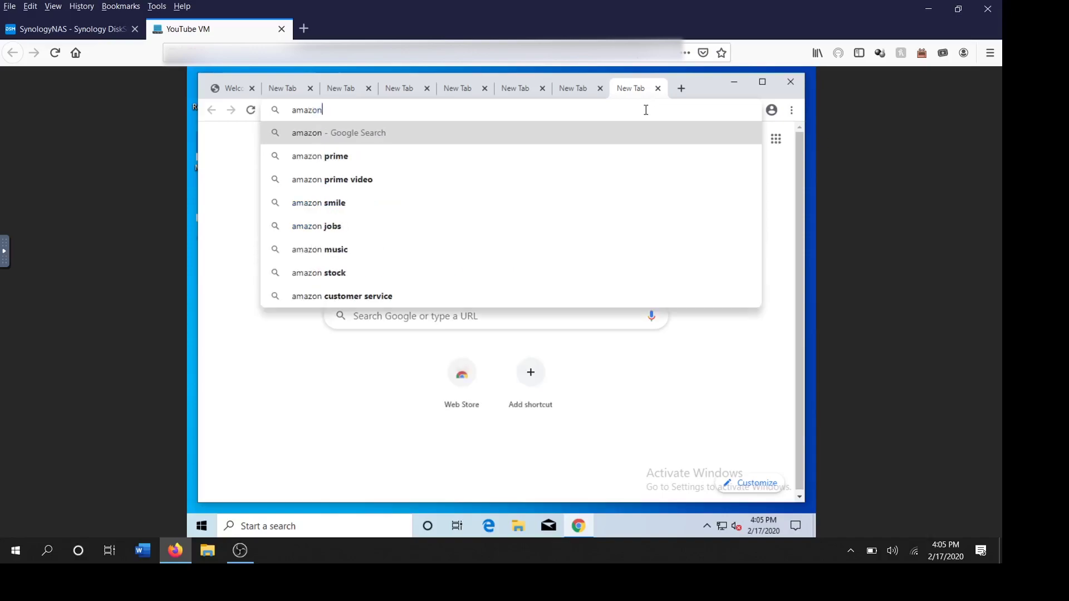
{"action": "type", "text": ".com"}
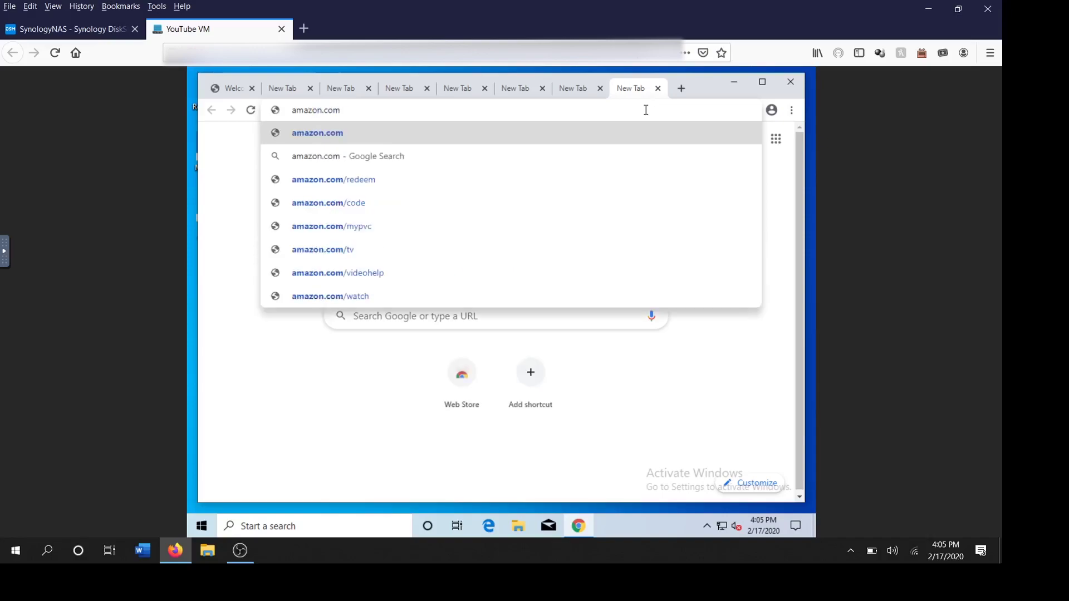
{"action": "key", "text": "Return"}
{"action": "left_click", "coordinate": [574, 93]}
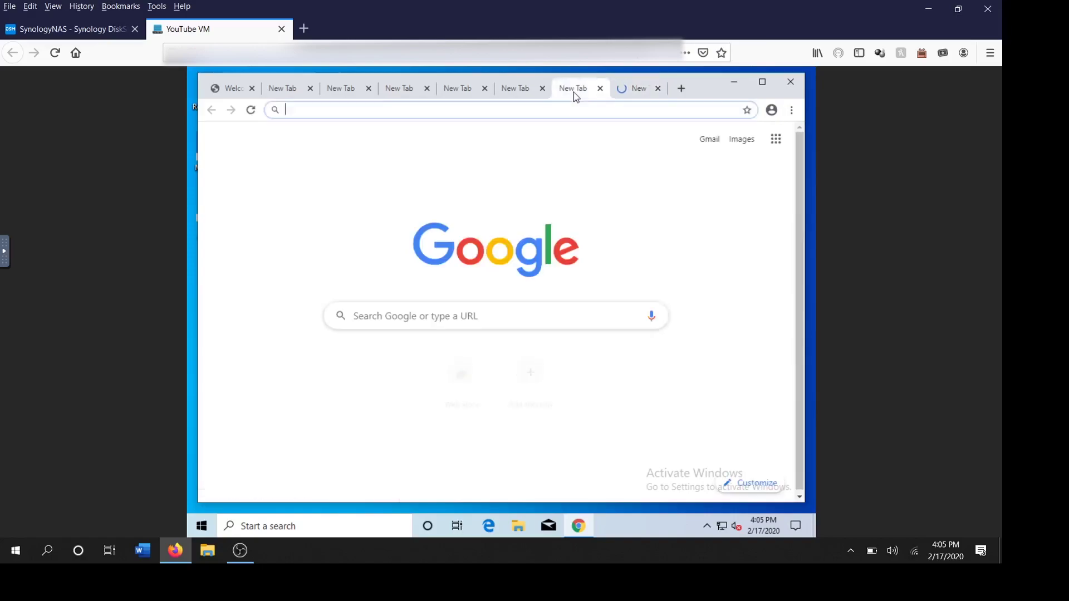
{"action": "type", "text": "ebya.co"}
{"action": "key", "text": "BackSpace"}
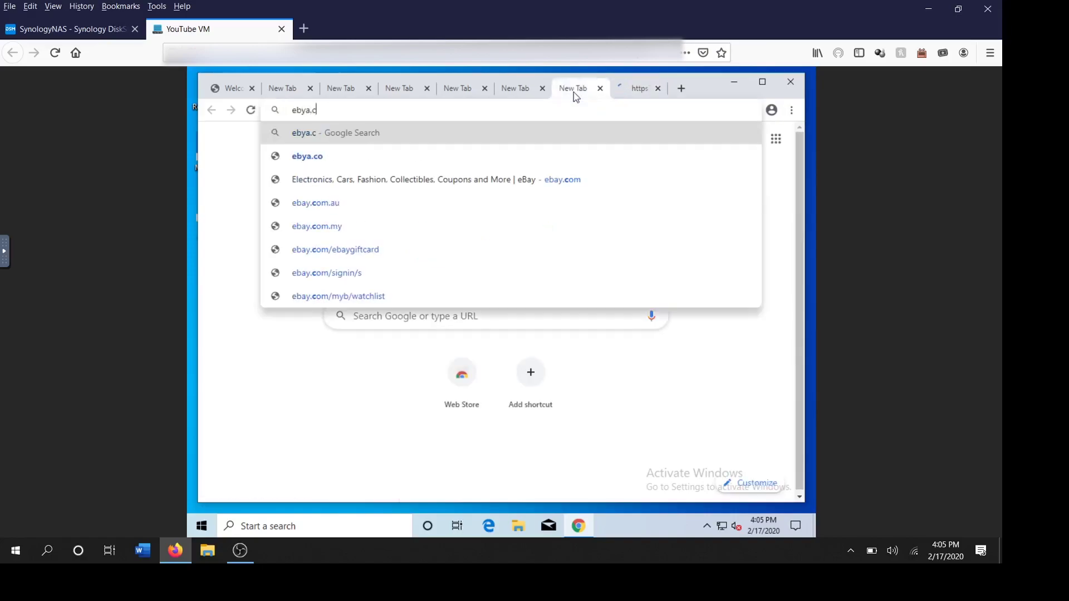
{"action": "key", "text": "BackSpace"}
{"action": "key", "text": "BackSpace"}
{"action": "key", "text": "BackSpace"}
{"action": "key", "text": "BackSpace"}
{"action": "type", "text": "ay.com"}
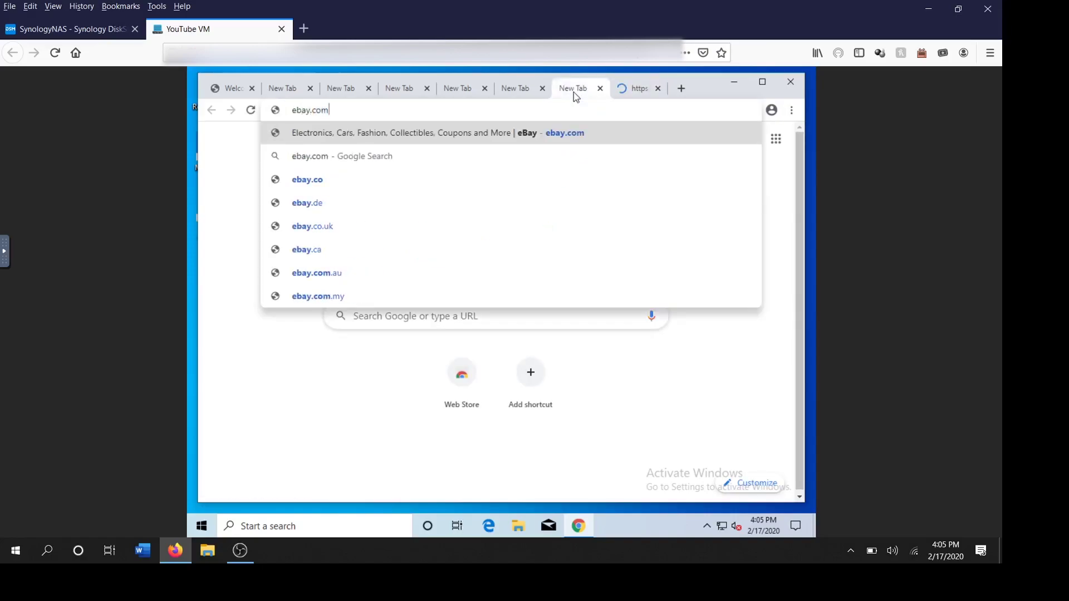
{"action": "key", "text": "Return"}
In the next tabs, search Google for 'RV-10 Vans', open Facebook, and search 'Running chrome in a VM'
{"action": "left_click", "coordinate": [525, 93]}
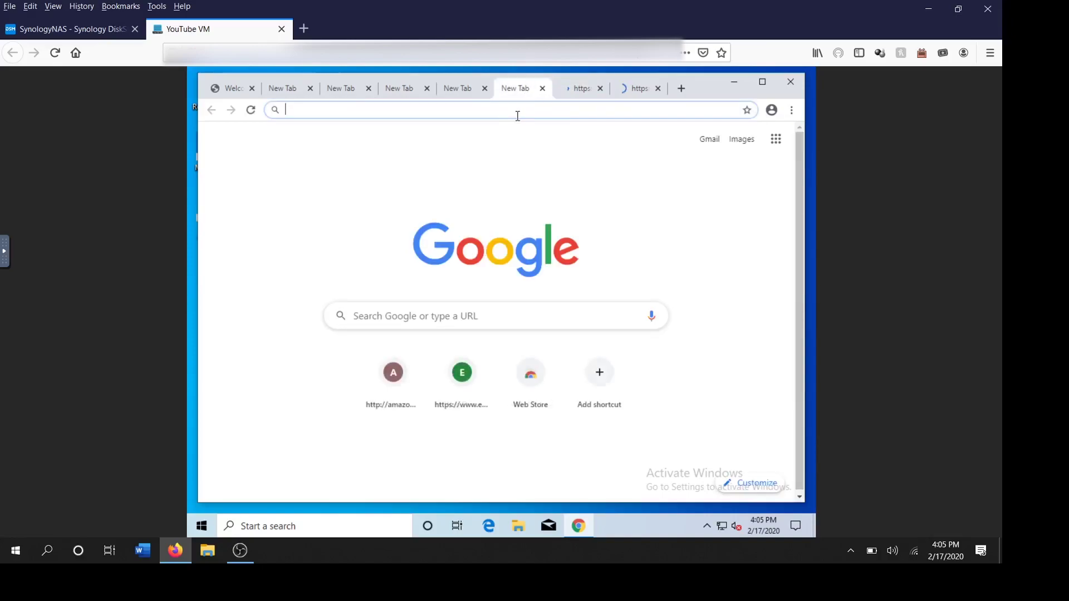
{"action": "left_click", "coordinate": [470, 316]}
{"action": "type", "text": "RV-10"}
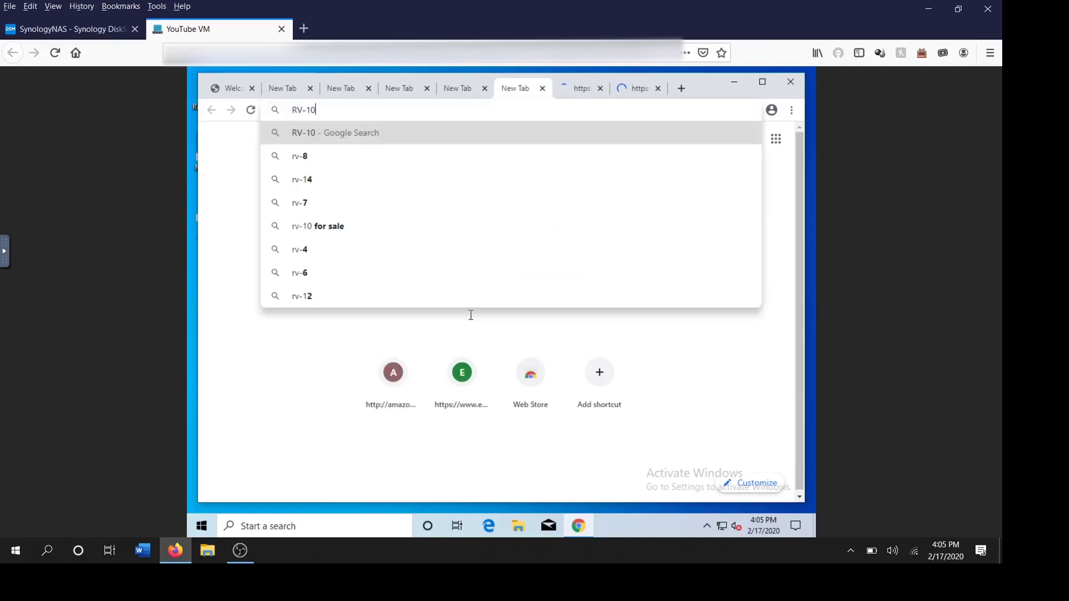
{"action": "type", "text": " Vans"}
{"action": "key", "text": "Return"}
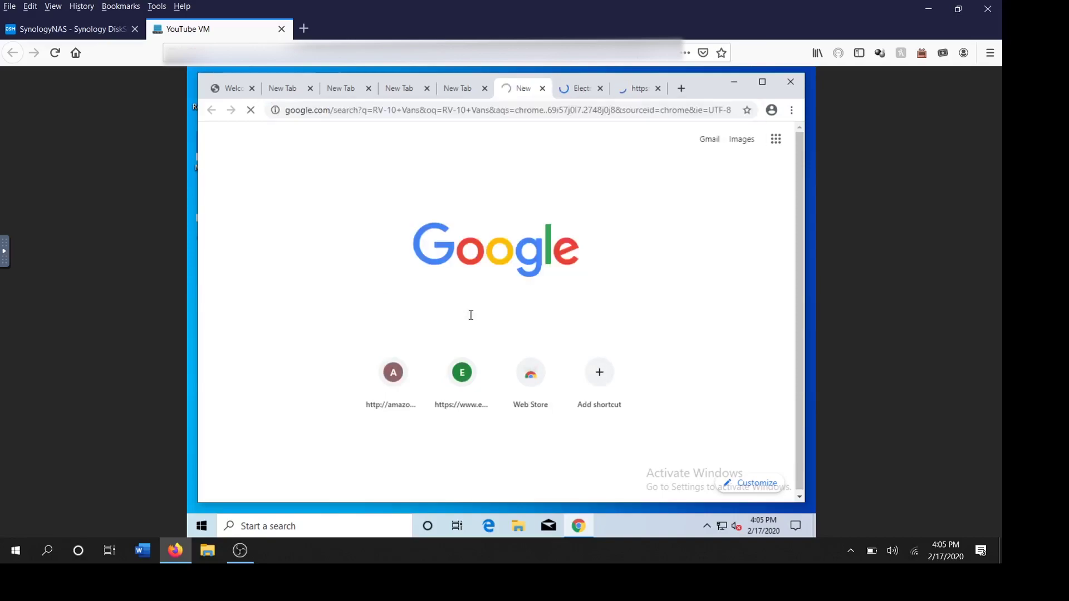
{"action": "left_click", "coordinate": [455, 92]}
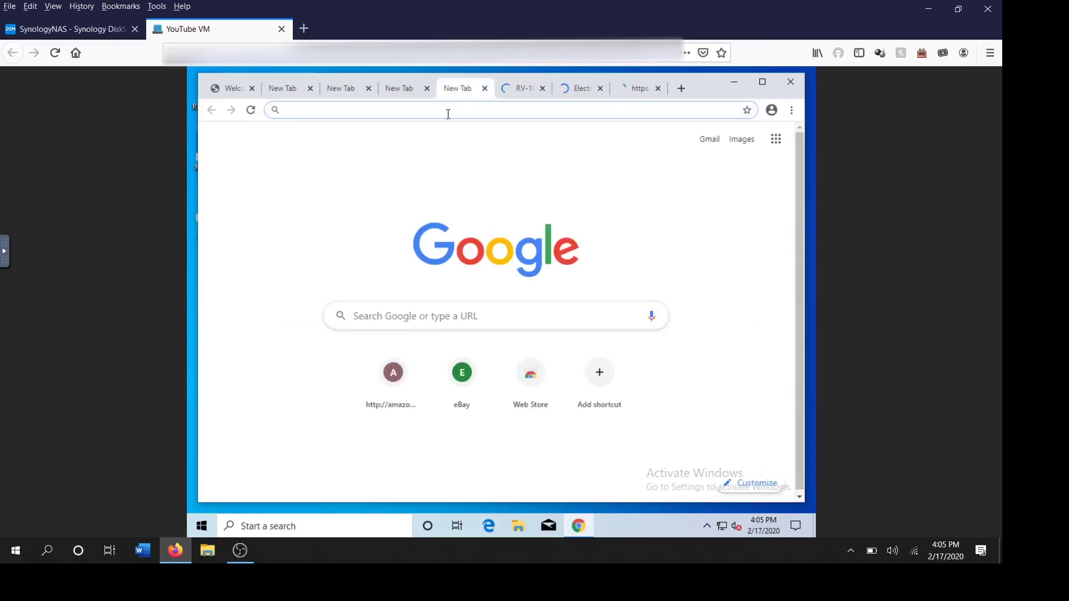
{"action": "type", "text": "Faceb"}
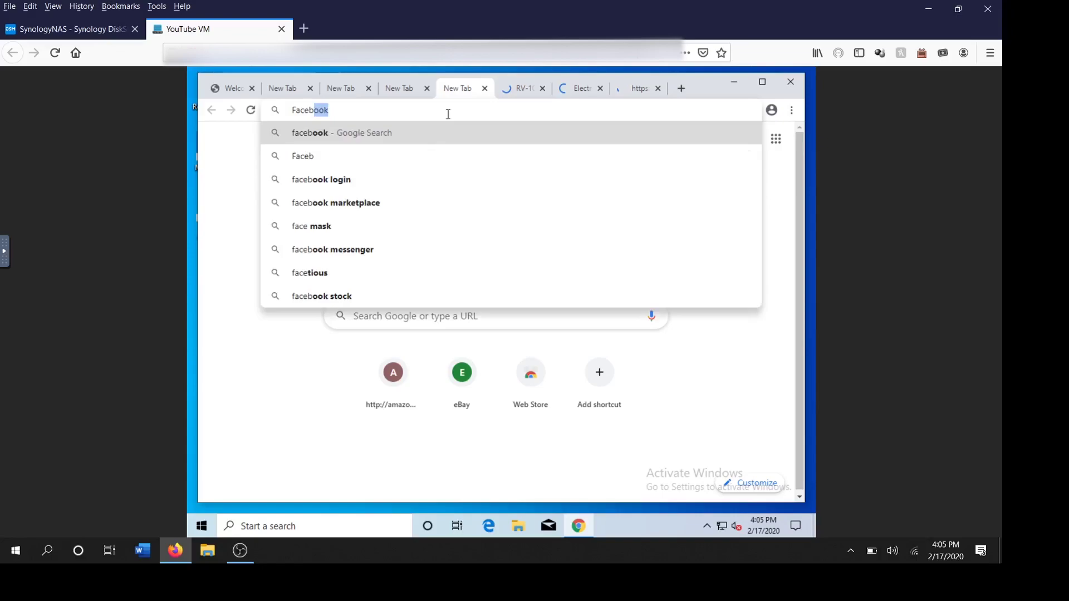
{"action": "key", "text": "Return"}
{"action": "left_click", "coordinate": [403, 88]}
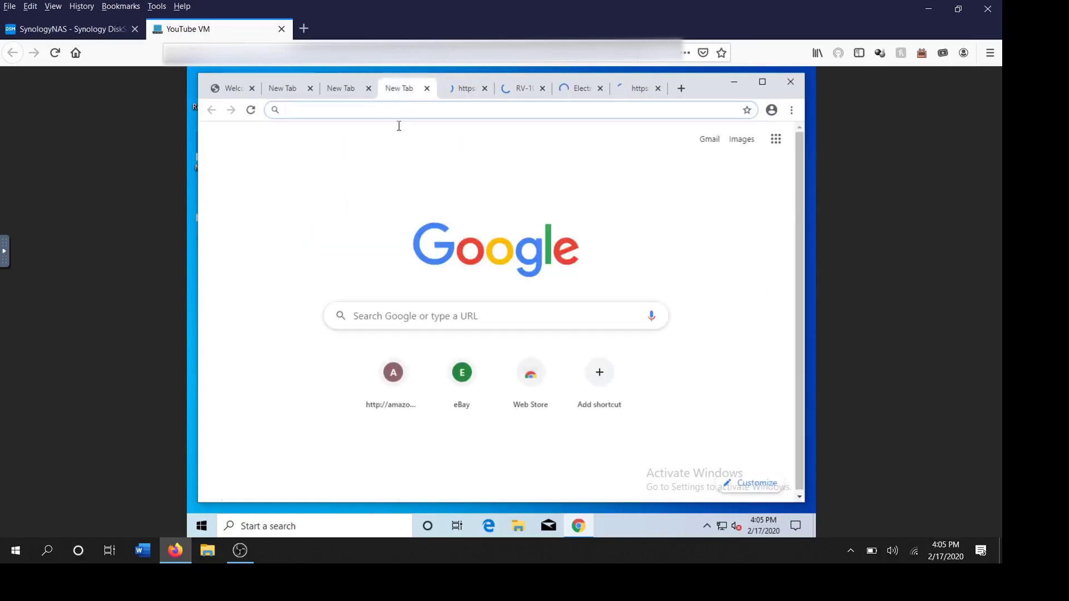
{"action": "left_click", "coordinate": [401, 316]}
{"action": "type", "text": "Ru"}
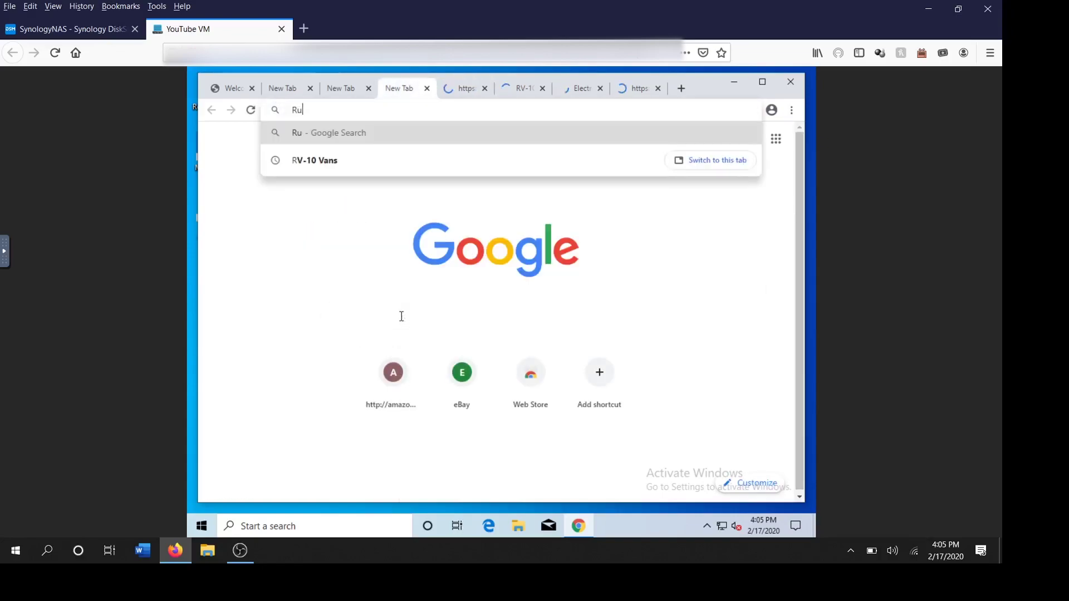
{"action": "type", "text": "nning chro"}
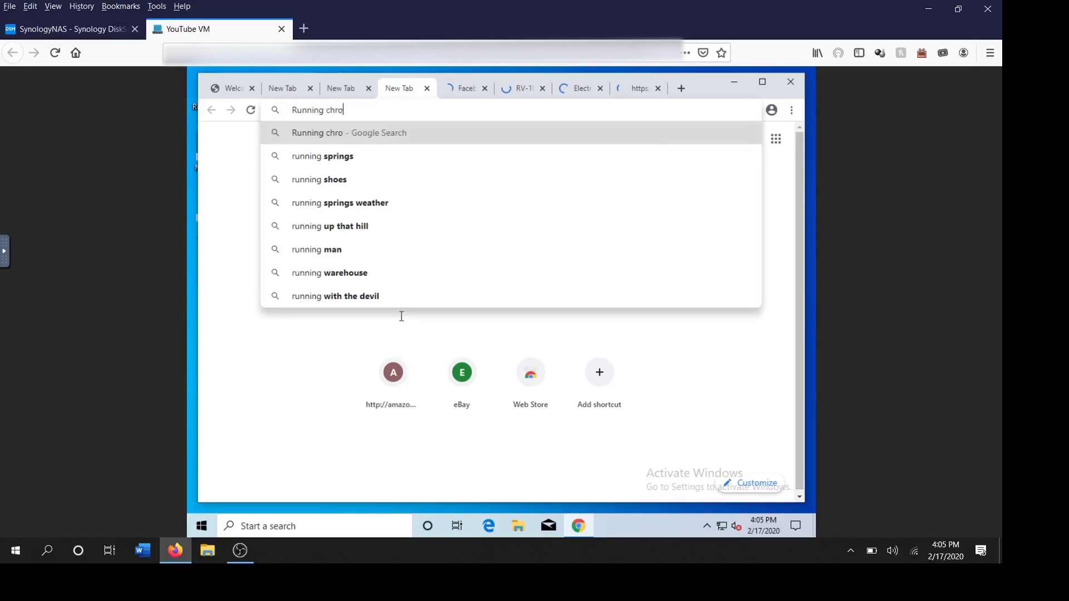
{"action": "type", "text": "me in a VM"}
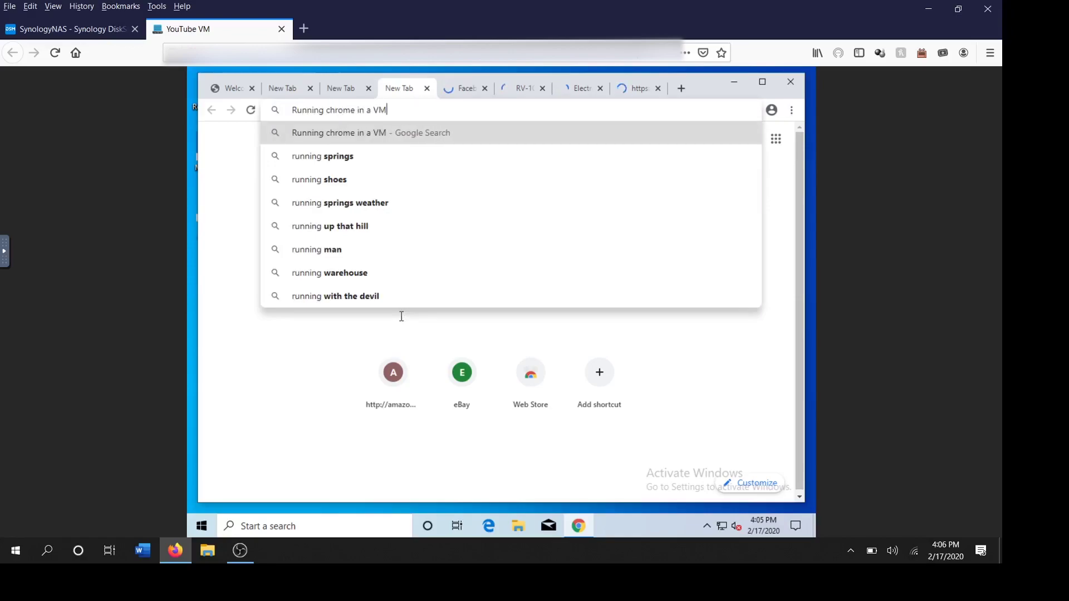
{"action": "key", "text": "Return"}
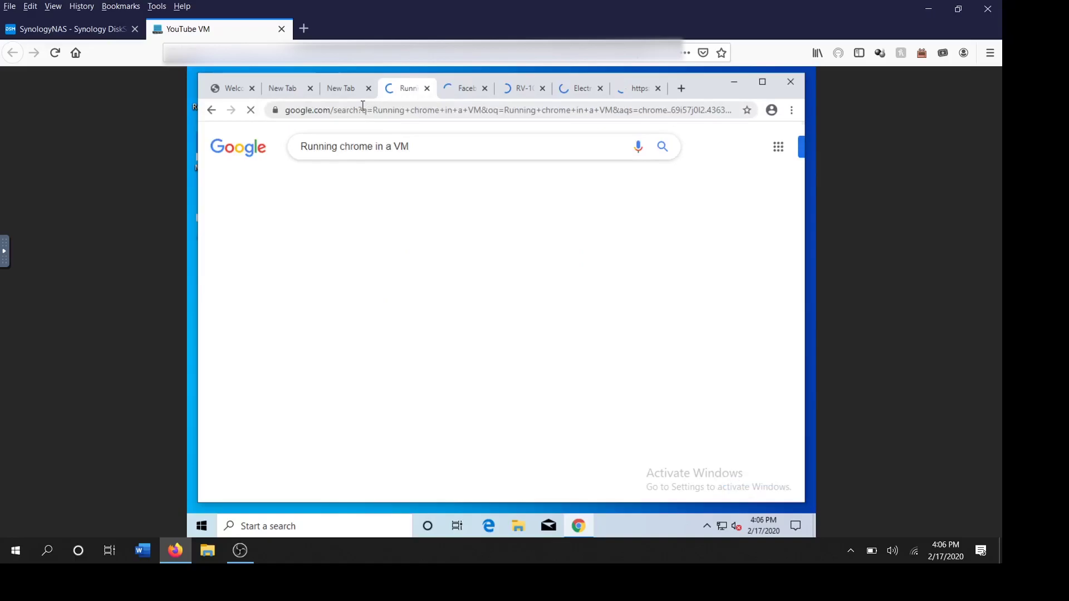
Search Google for 'google earth' in the neighbouring empty tab
{"action": "left_click", "coordinate": [339, 88]}
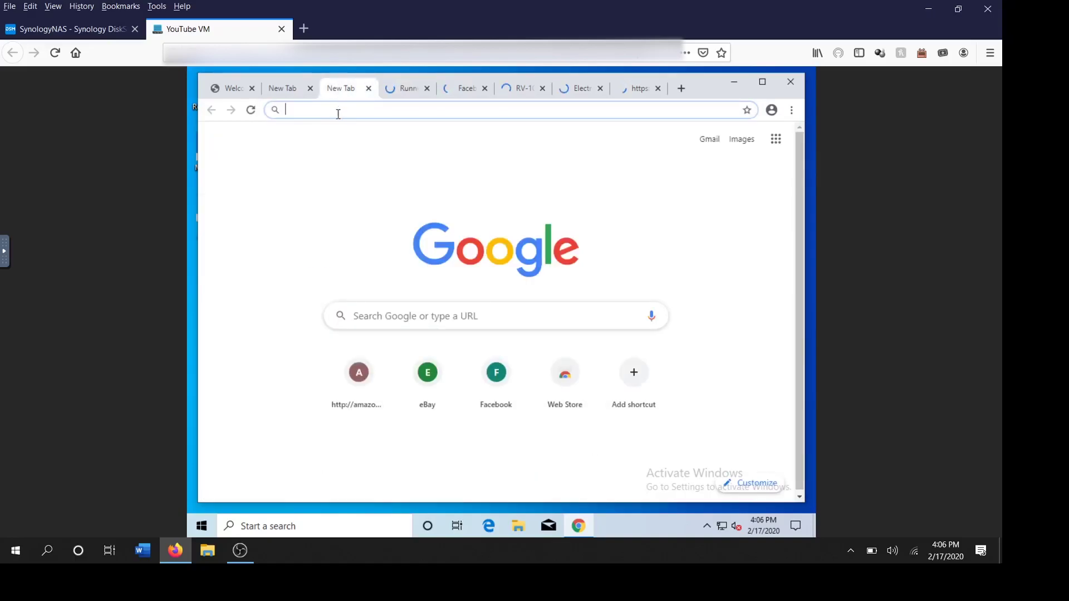
{"action": "type", "text": "google."}
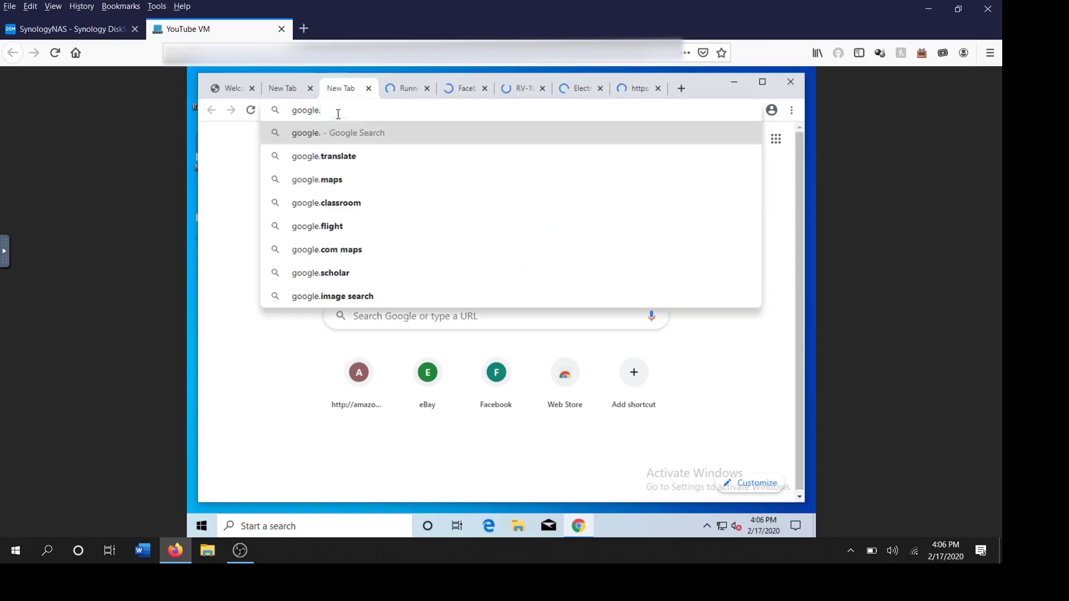
{"action": "key", "text": "BackSpace"}
{"action": "type", "text": "earth"}
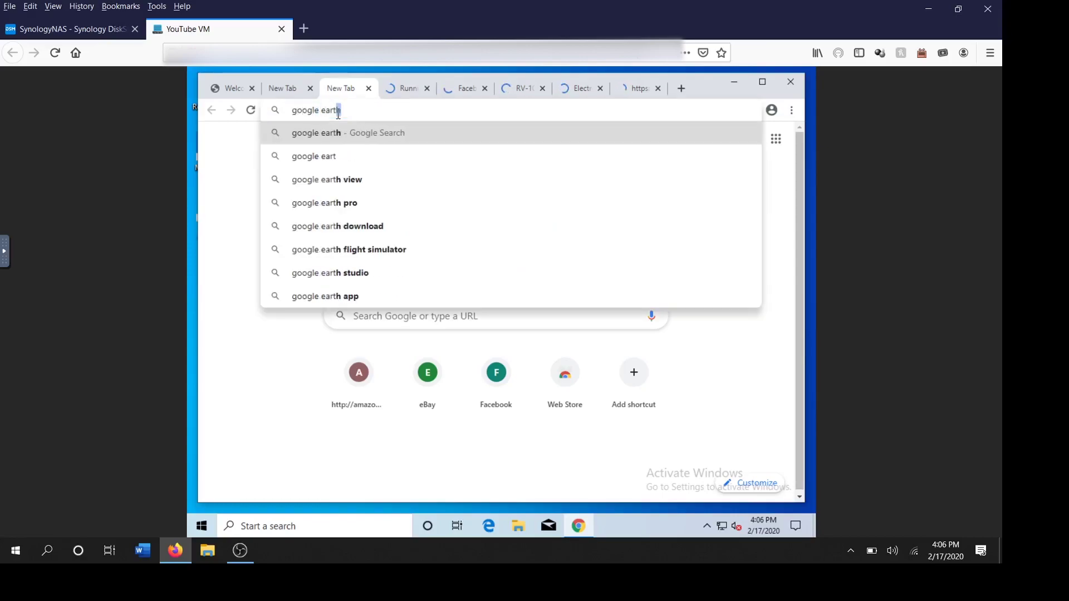
{"action": "key", "text": "Return"}
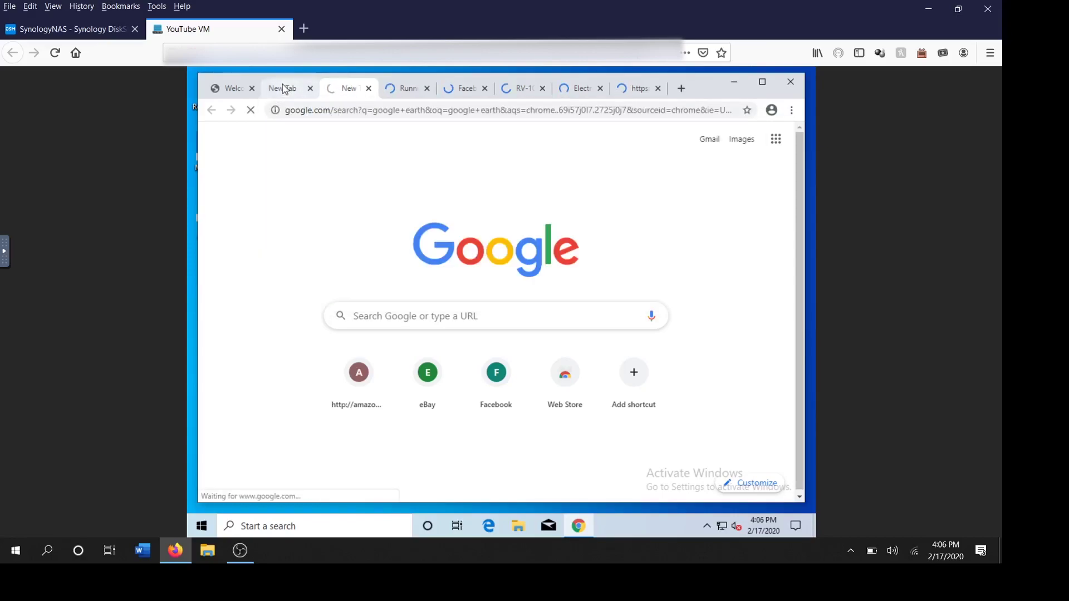
Load synology.com in the other empty new tab
{"action": "left_click", "coordinate": [284, 89]}
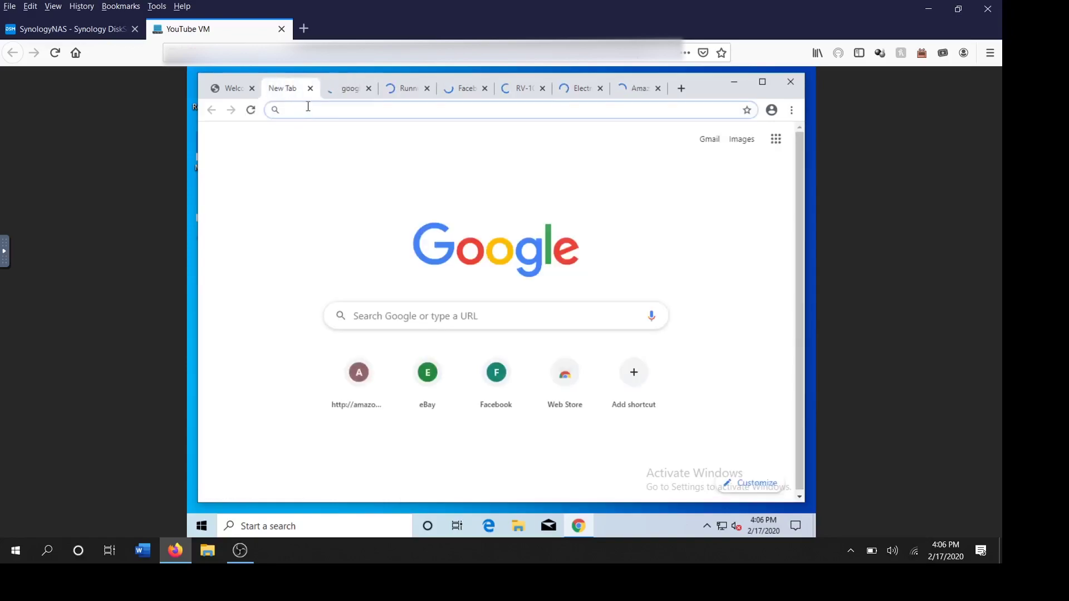
{"action": "type", "text": "synology.com"}
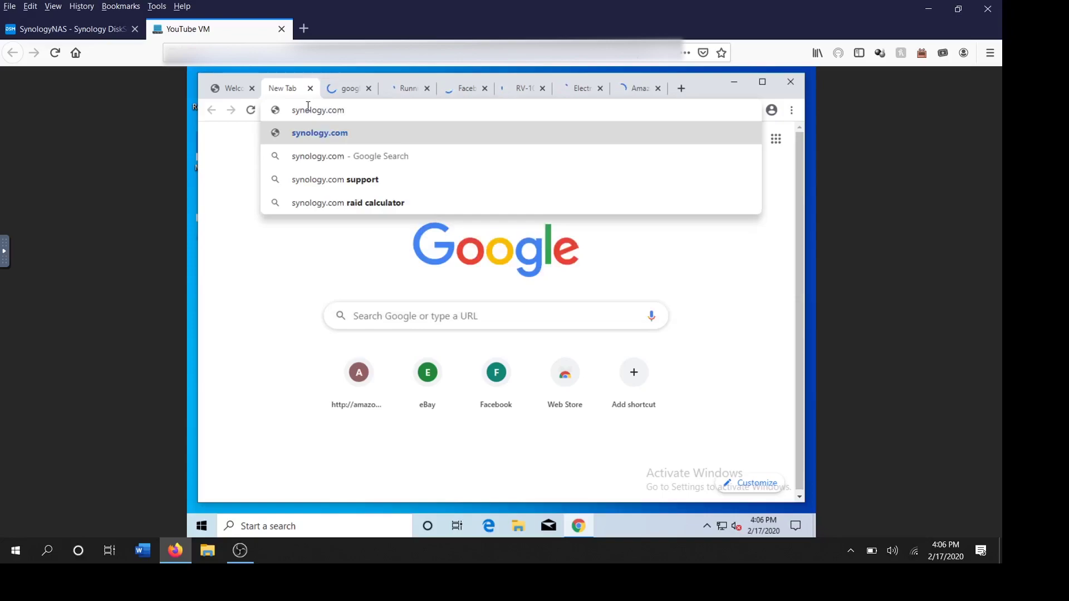
{"action": "key", "text": "Return"}
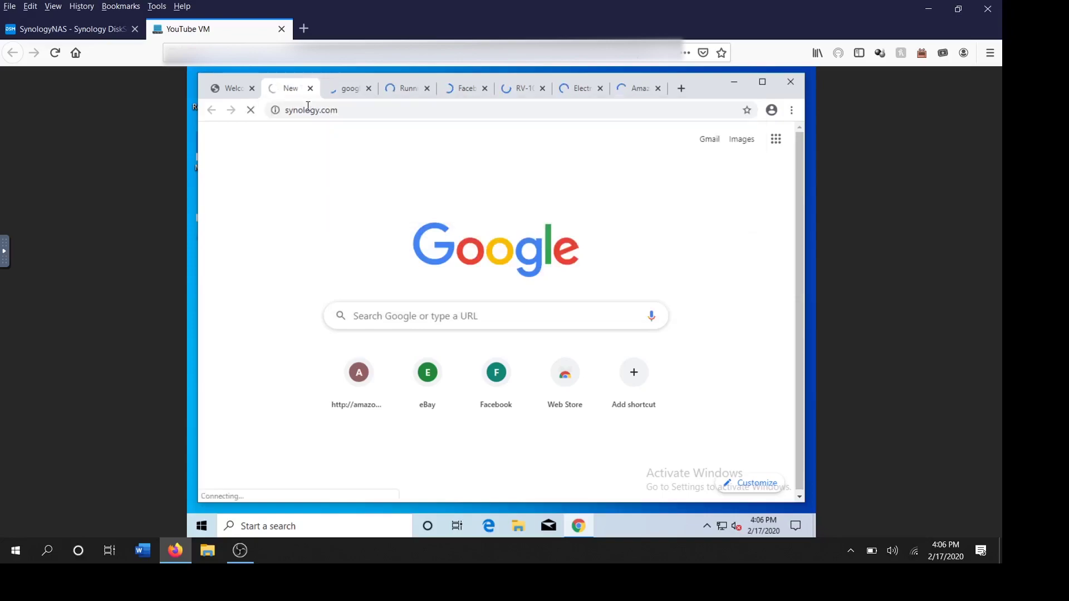
Load youtube.com in the former Welcome tab
{"action": "left_click", "coordinate": [233, 90]}
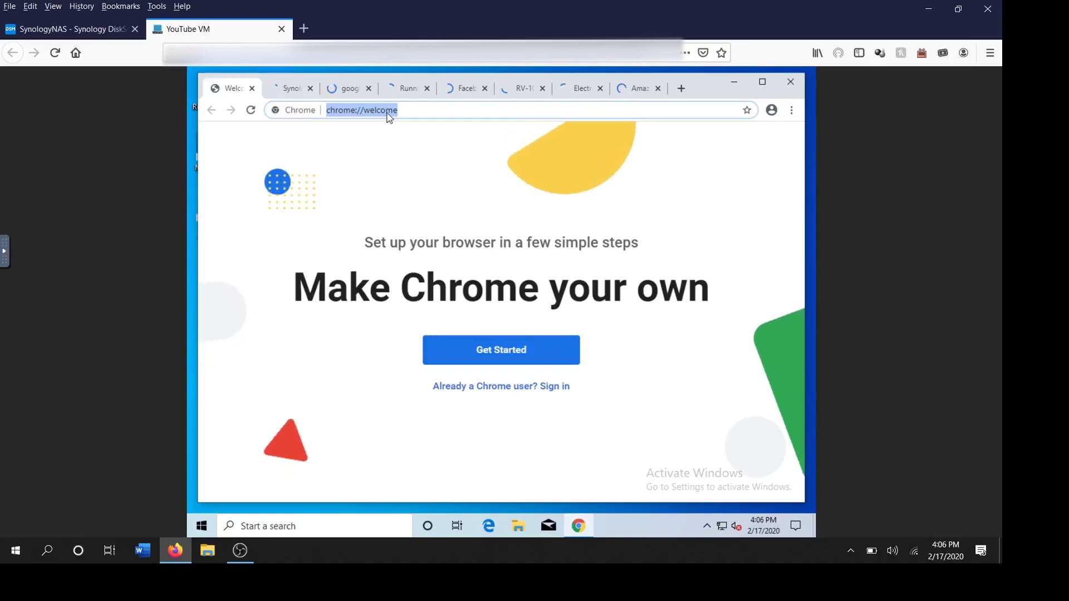
{"action": "type", "text": "youtubwe.com"}
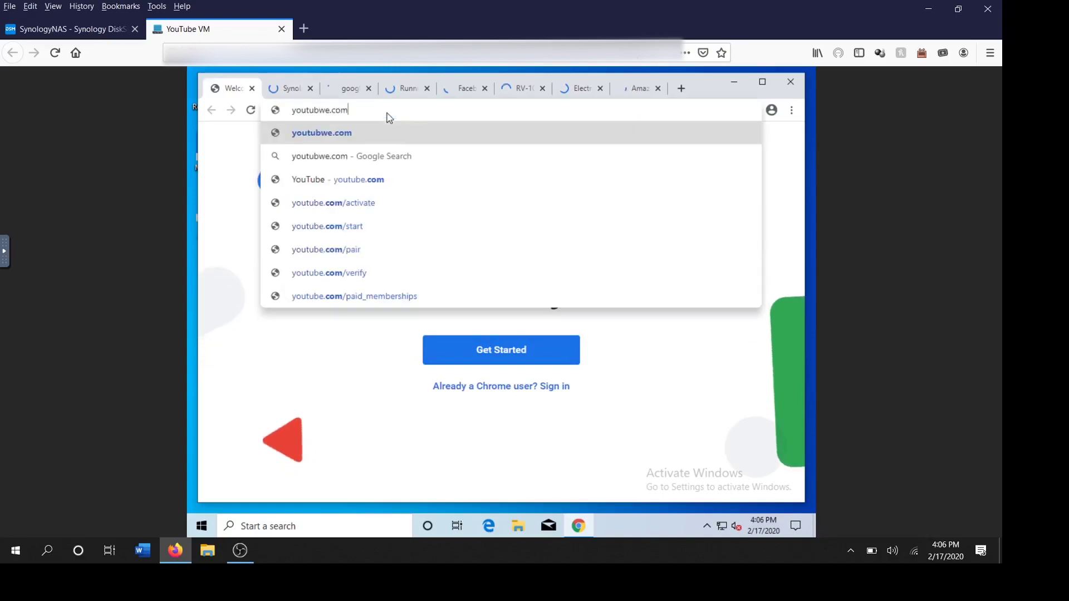
{"action": "key", "text": "BackSpace"}
{"action": "key", "text": "BackSpace"}
{"action": "key", "text": "BackSpace"}
{"action": "key", "text": "BackSpace"}
{"action": "key", "text": "BackSpace"}
{"action": "key", "text": "BackSpace"}
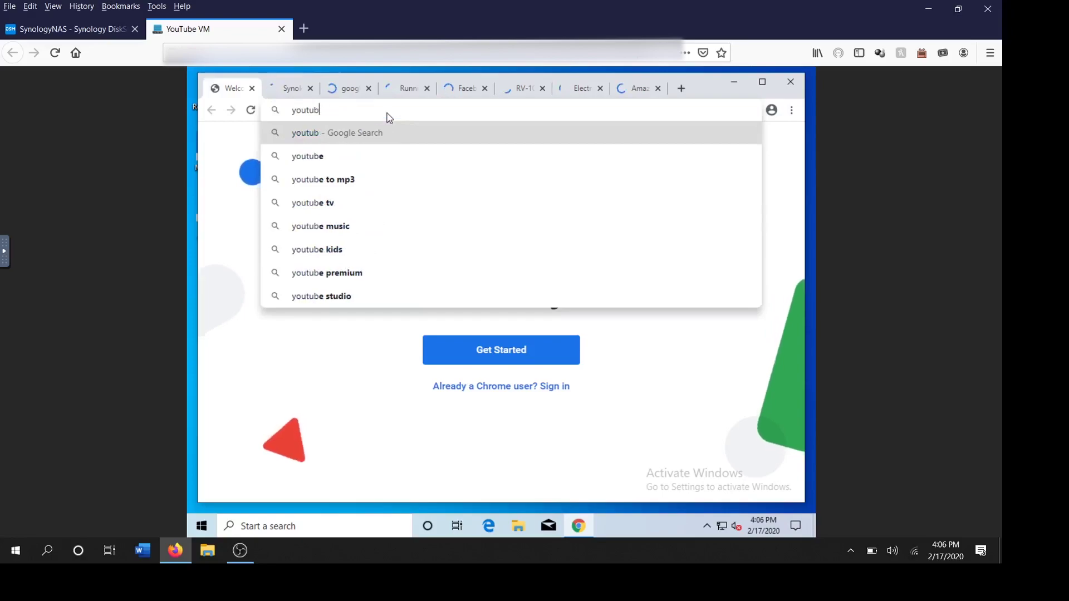
{"action": "type", "text": "e.com"}
{"action": "key", "text": "Return"}
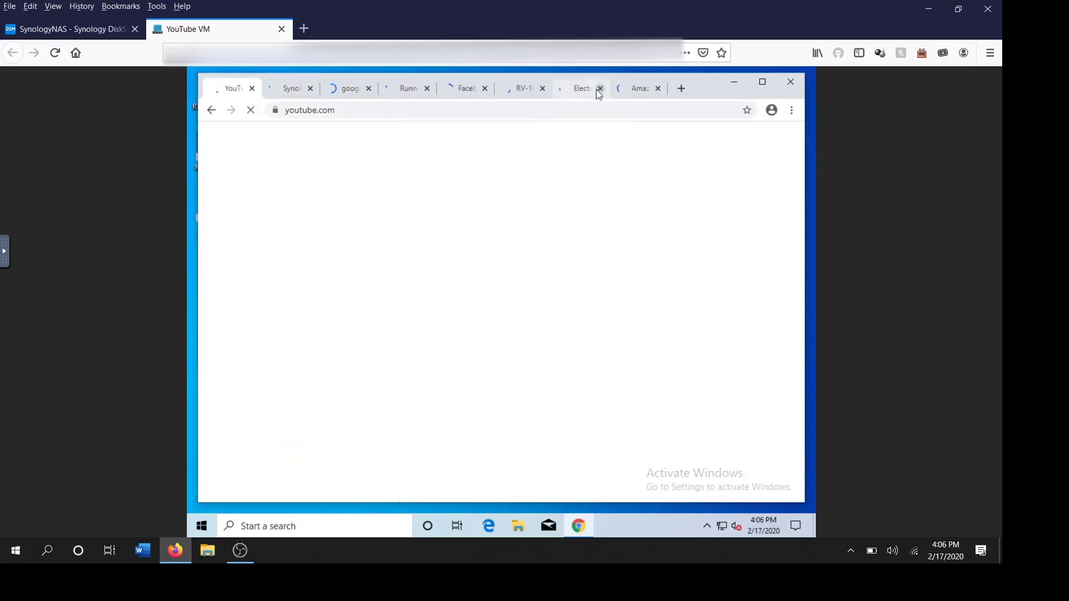
Open Amazon's women's fashion listings, then glance at the eBay tab
{"action": "left_click", "coordinate": [634, 91]}
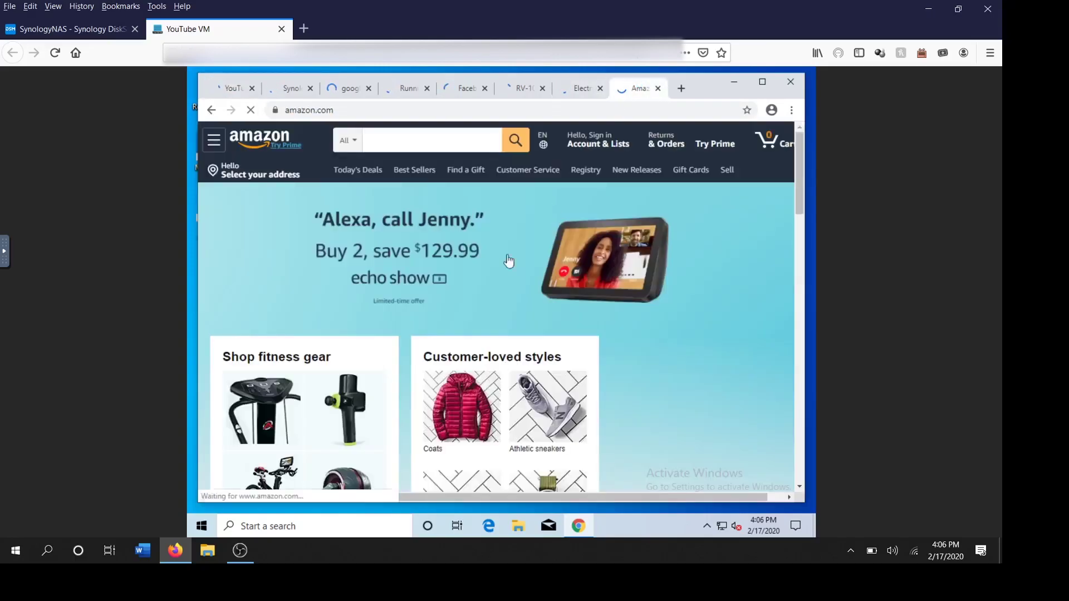
{"action": "left_click", "coordinate": [533, 402]}
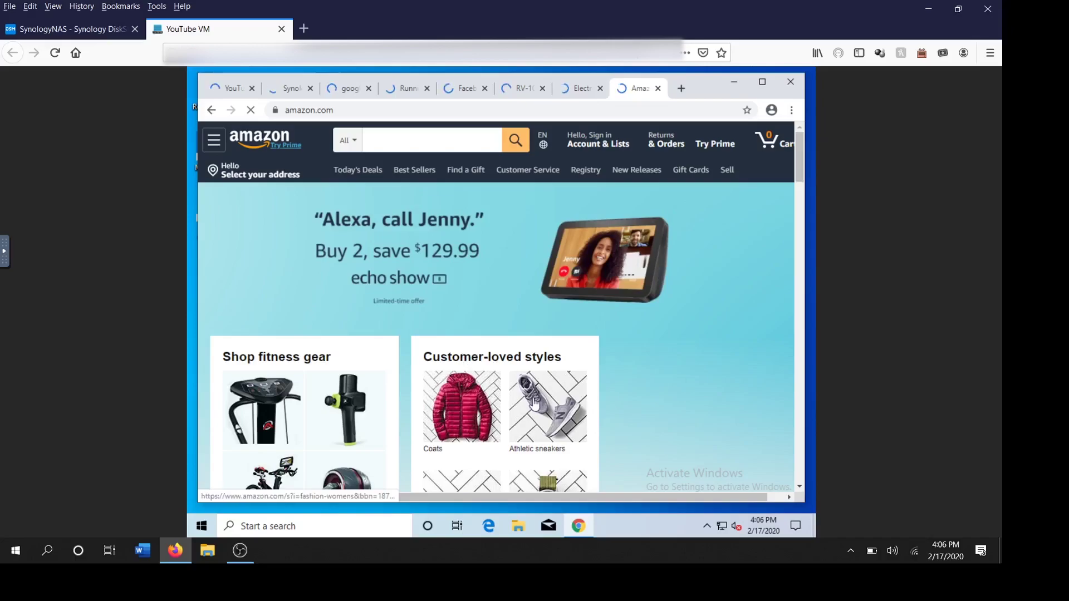
{"action": "left_click", "coordinate": [580, 90]}
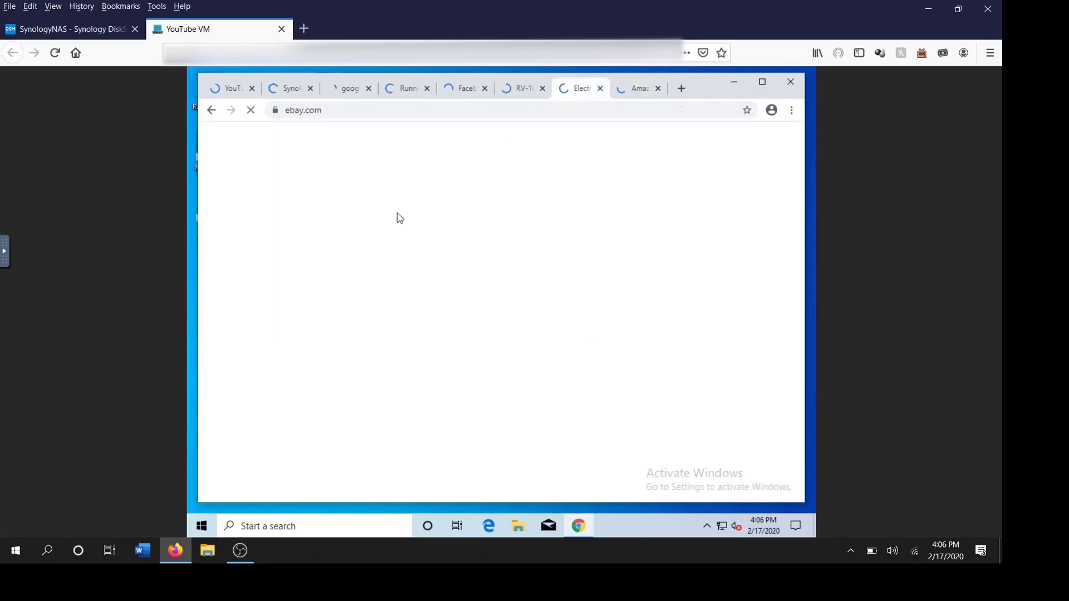
Browse the RV-10 Vans search results, check Facebook, and return to the eBay home page
{"action": "left_click", "coordinate": [523, 89]}
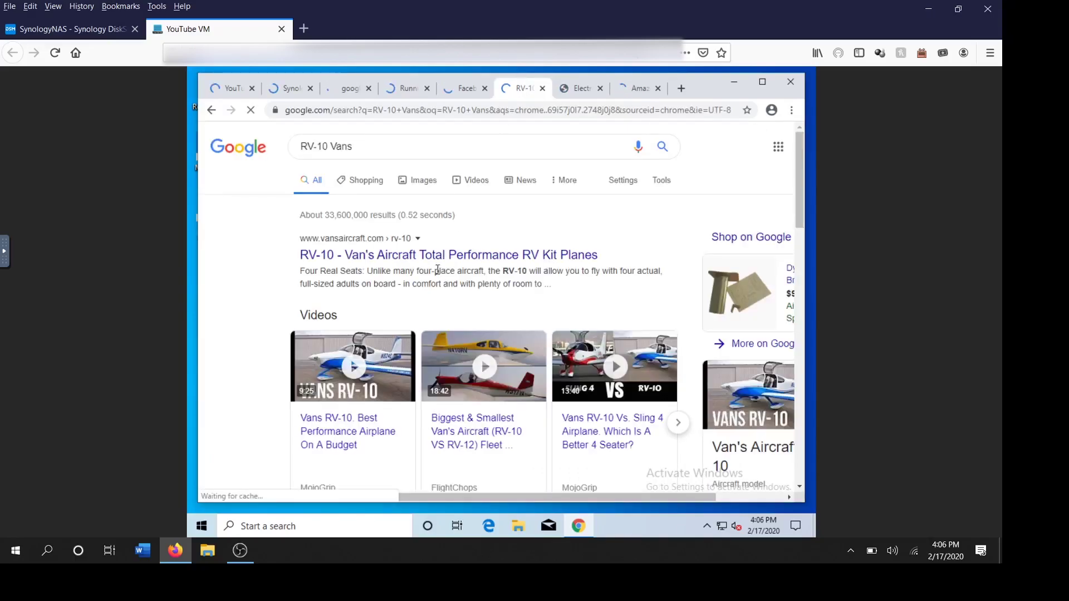
{"action": "scroll", "coordinate": [437, 270], "scroll_direction": "down", "scroll_amount": 10}
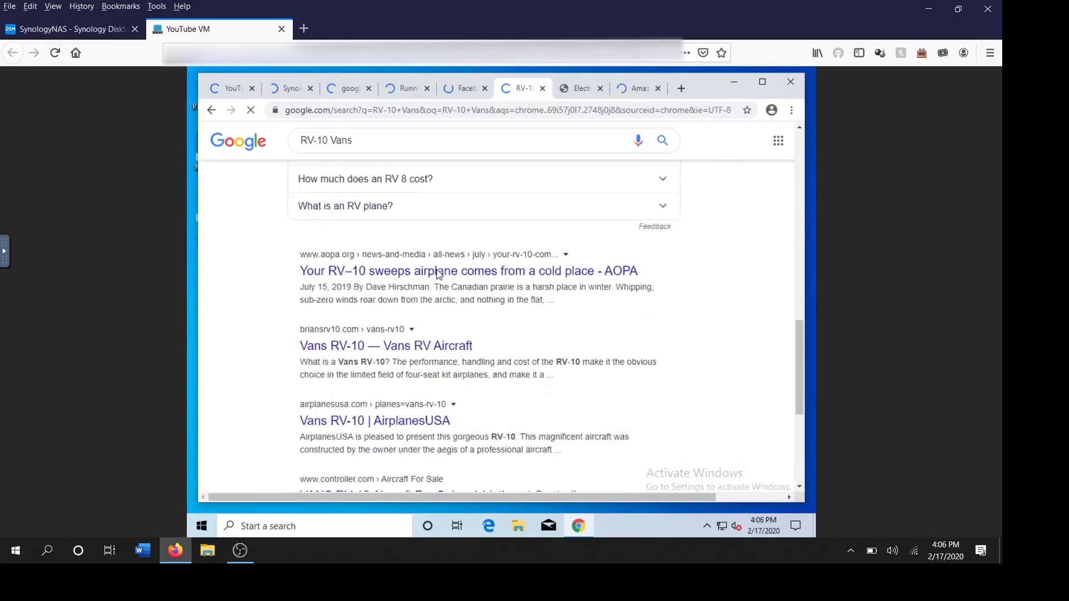
{"action": "scroll", "coordinate": [438, 273], "scroll_direction": "up", "scroll_amount": 10}
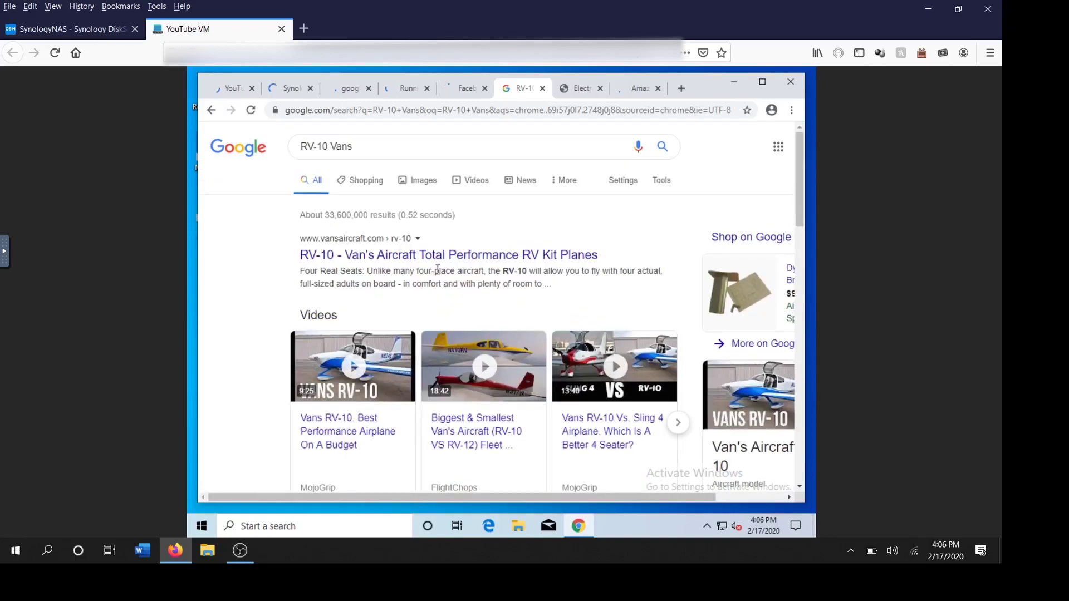
{"action": "scroll", "coordinate": [438, 270], "scroll_direction": "down", "scroll_amount": 1}
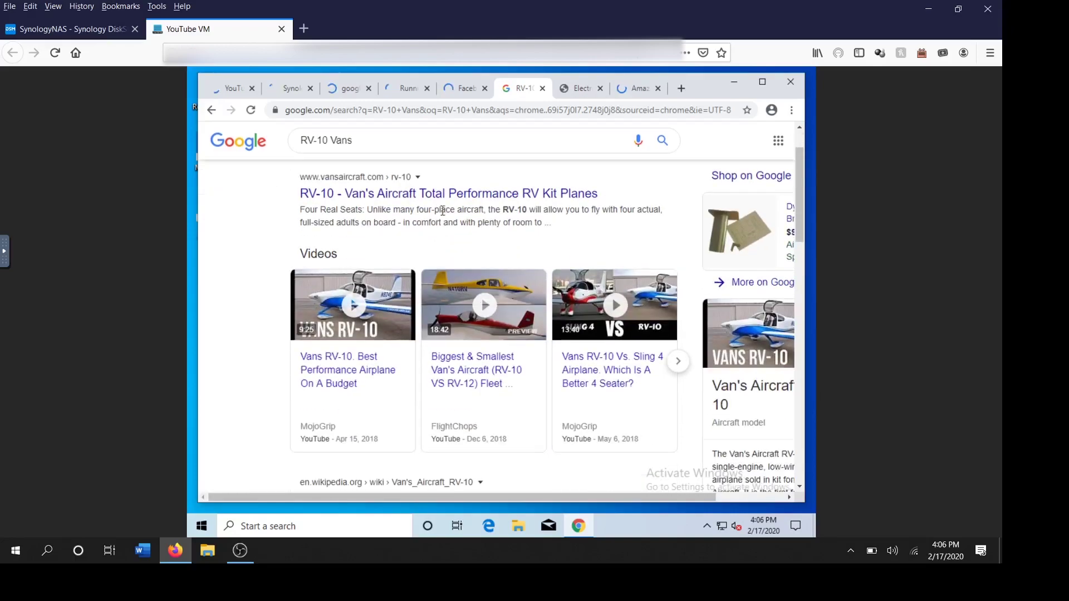
{"action": "left_click", "coordinate": [467, 92]}
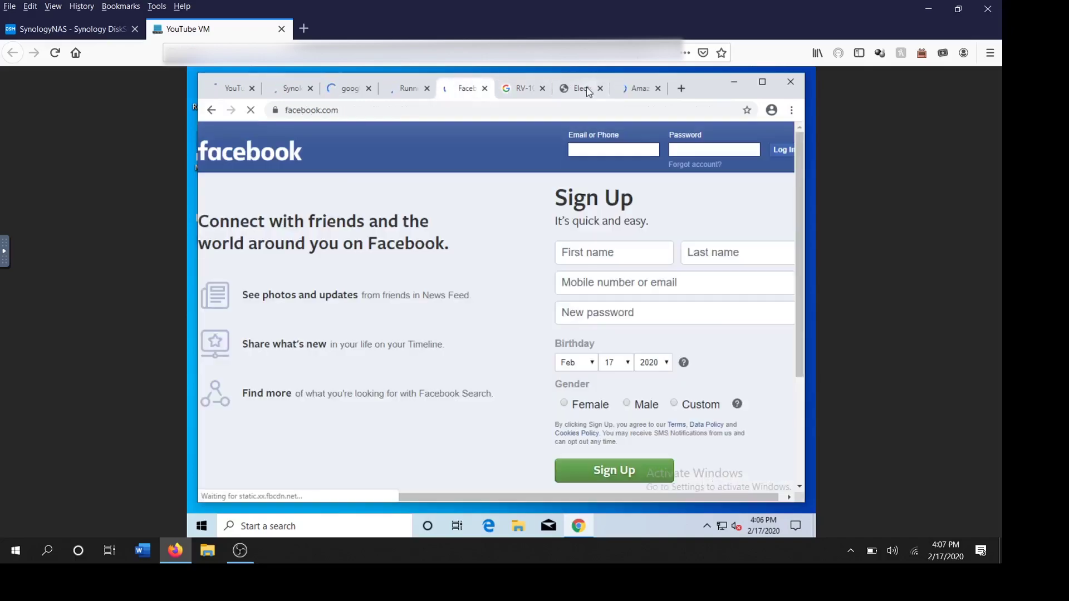
{"action": "left_click", "coordinate": [585, 89]}
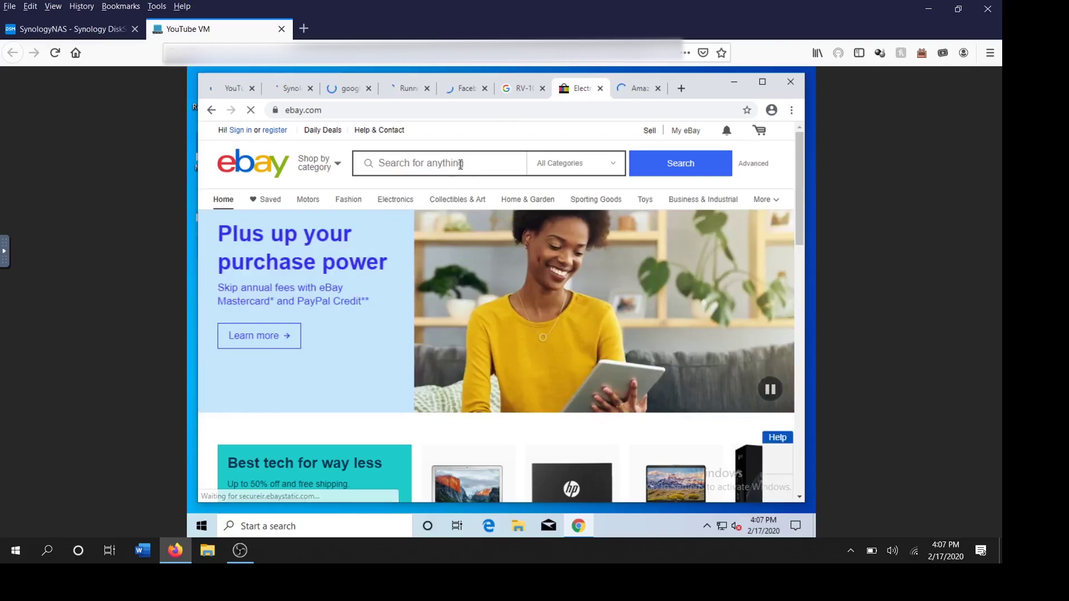
Search eBay for 'lycoming 540' and bring up the 'Running chrome in a VM' results
{"action": "left_click", "coordinate": [460, 165]}
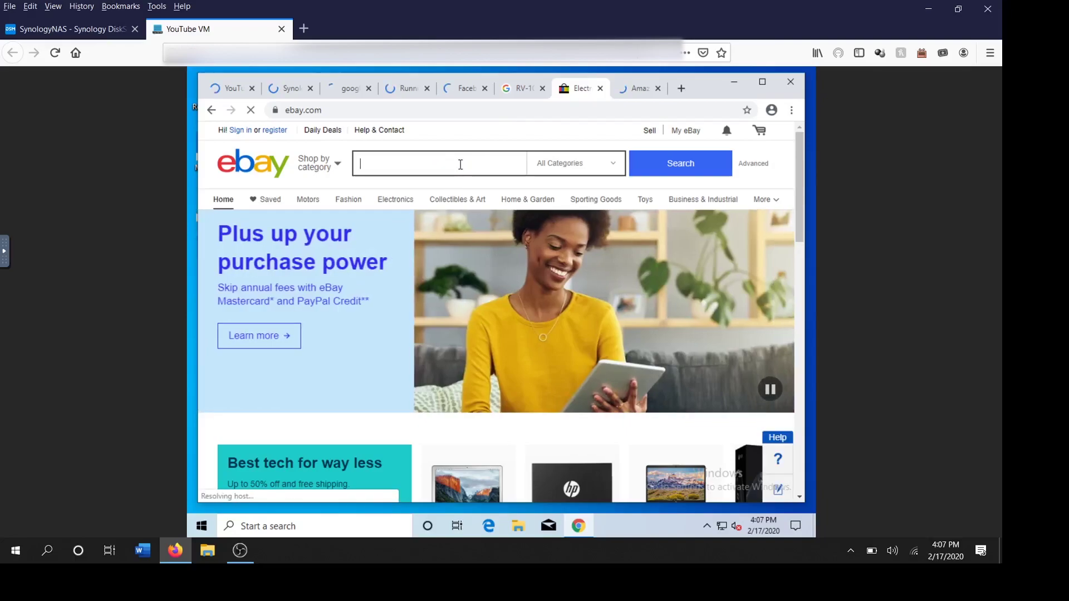
{"action": "type", "text": "lycoming"}
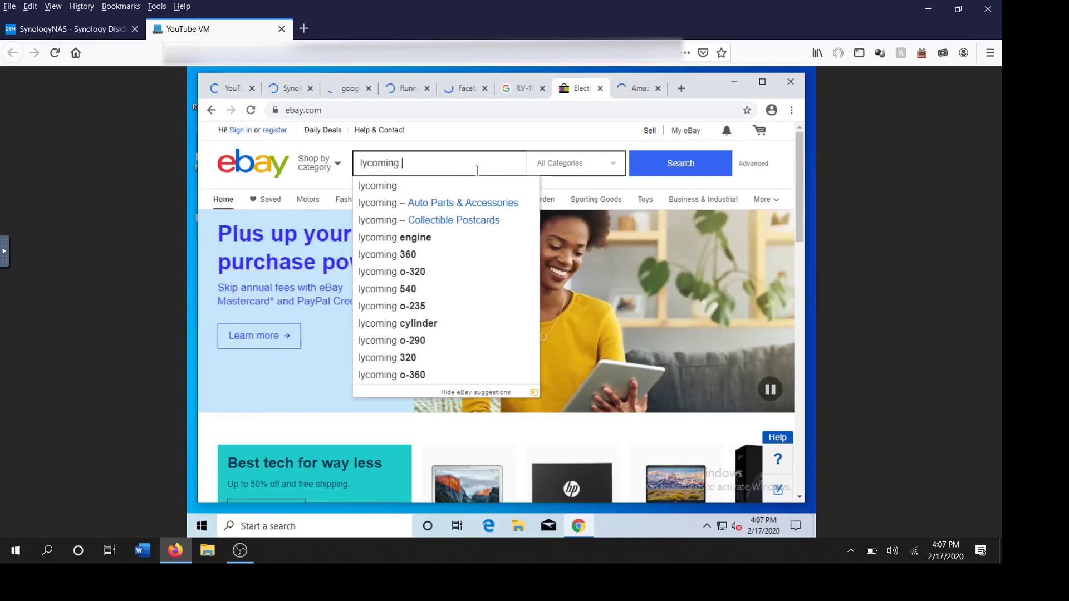
{"action": "type", "text": "40"}
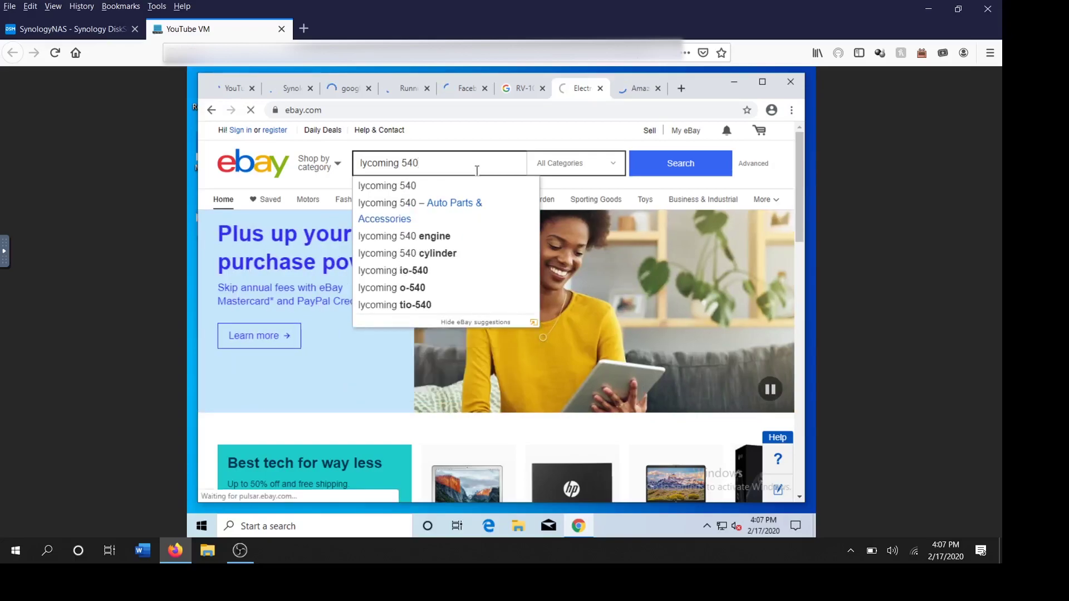
{"action": "key", "text": "Return"}
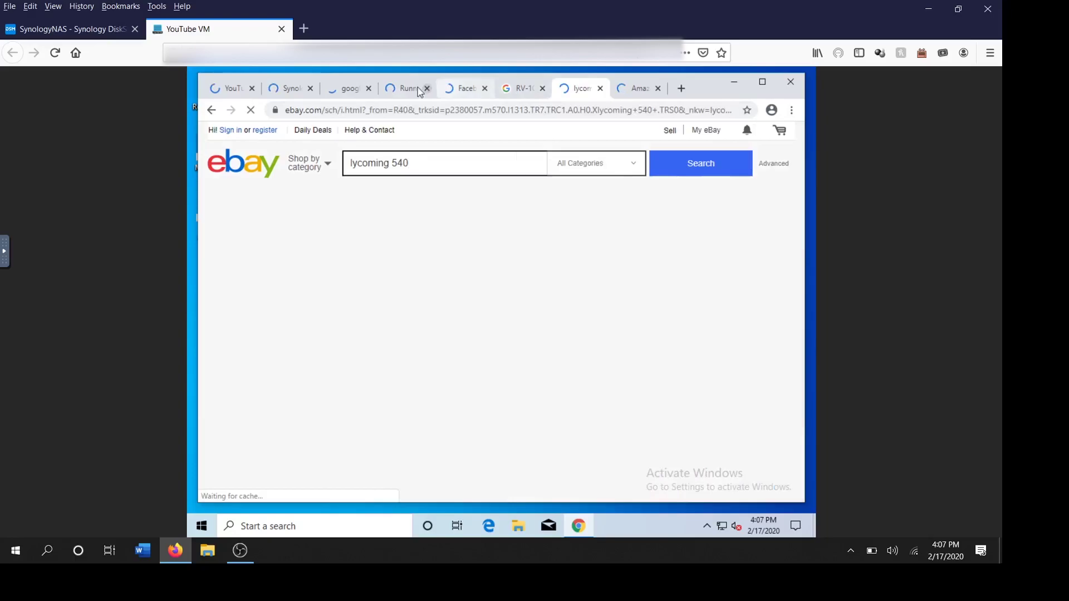
{"action": "left_click", "coordinate": [408, 89]}
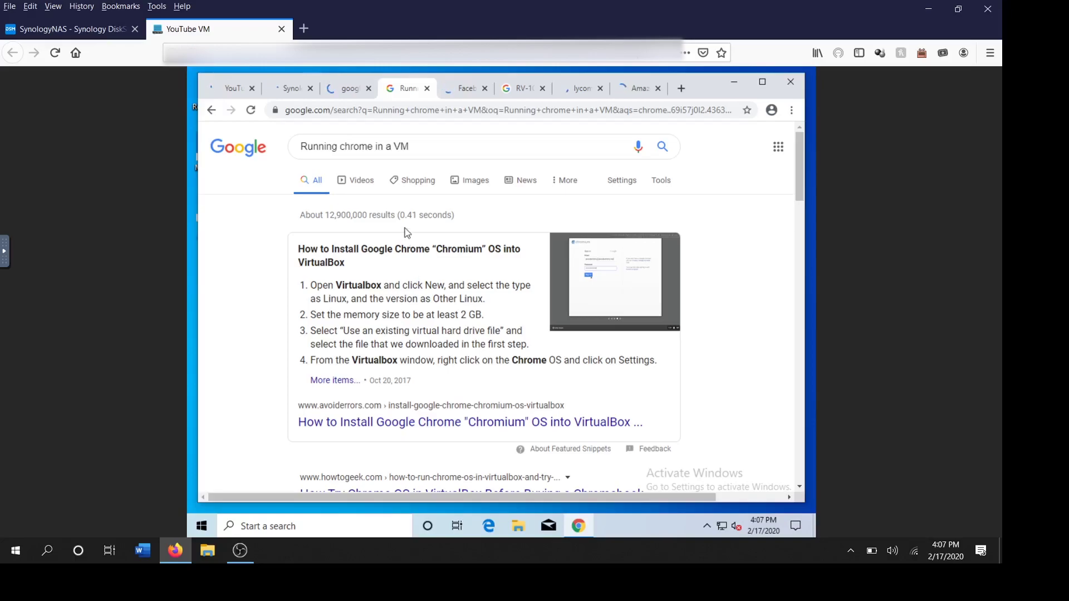
Open the Google Earth search result, then the SA3600 page from Synology's home carousel
{"action": "left_click", "coordinate": [350, 91]}
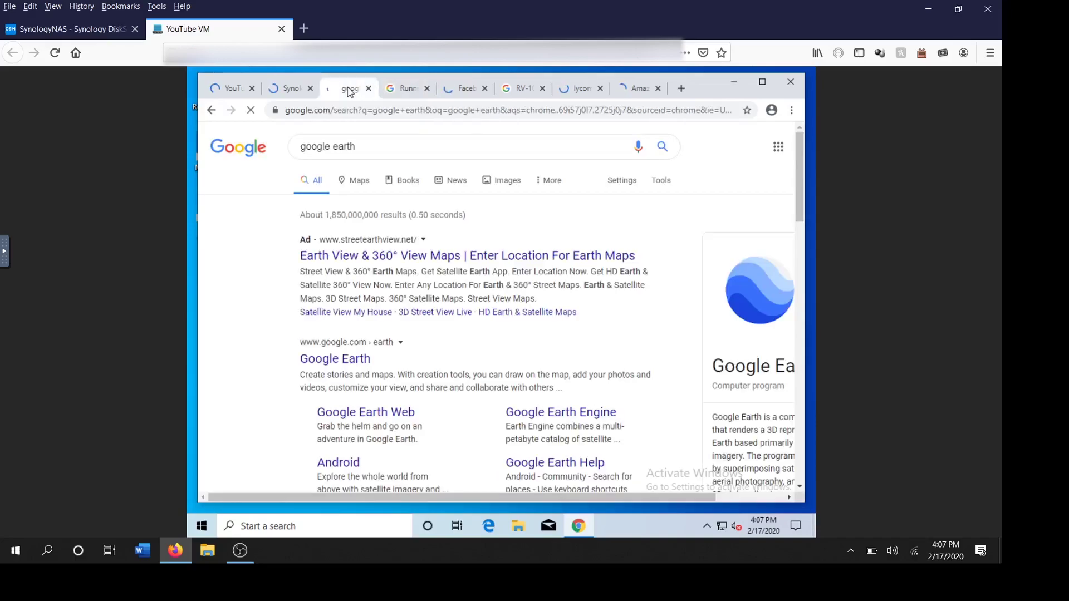
{"action": "left_click", "coordinate": [341, 359]}
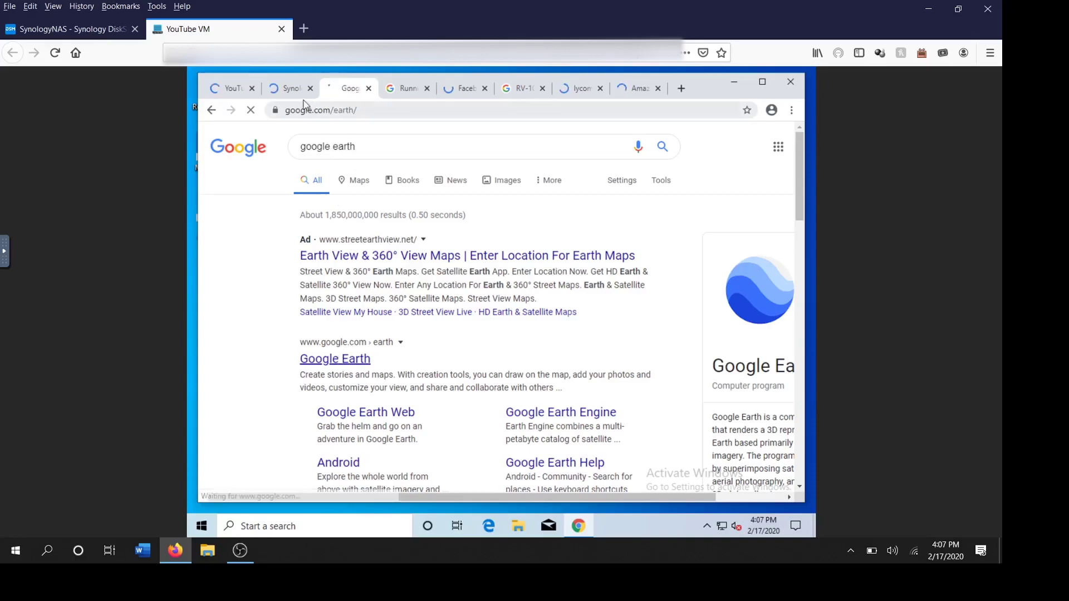
{"action": "left_click", "coordinate": [289, 88]}
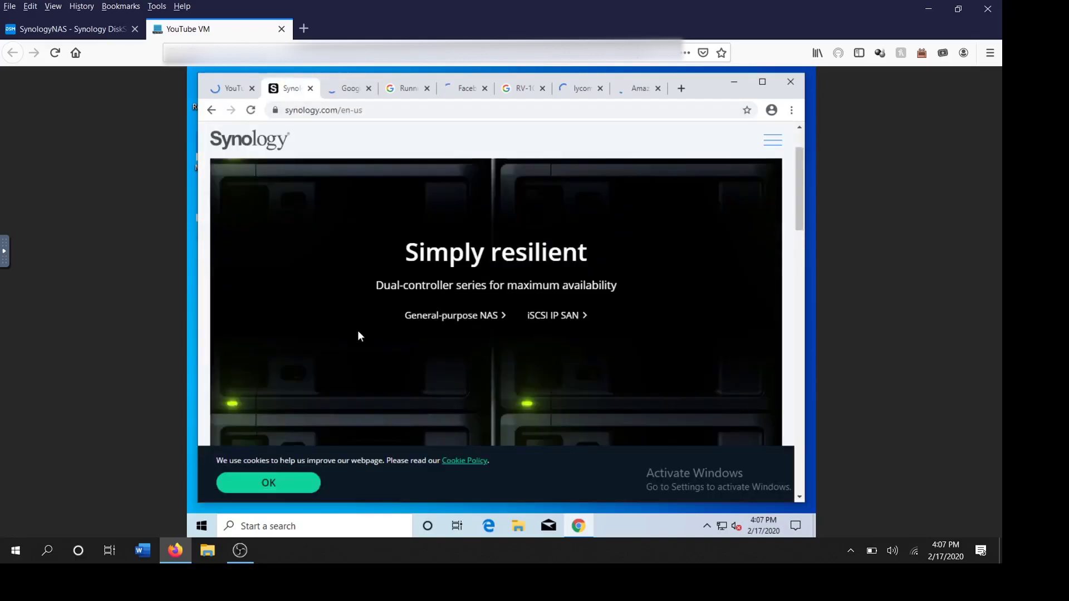
{"action": "scroll", "coordinate": [358, 332], "scroll_direction": "down", "scroll_amount": 5}
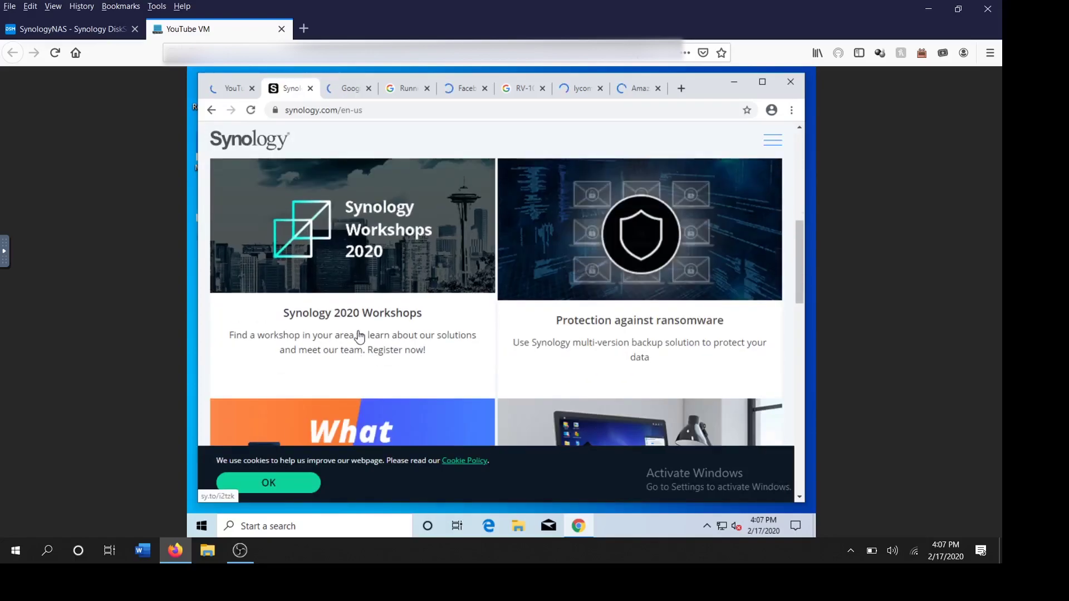
{"action": "scroll", "coordinate": [359, 336], "scroll_direction": "up", "scroll_amount": 5}
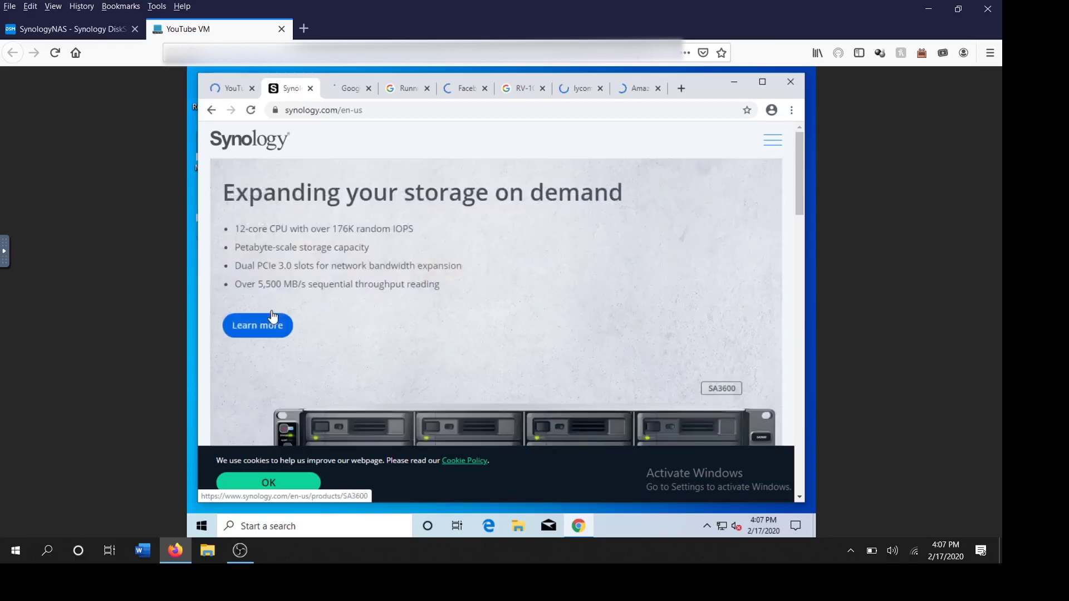
{"action": "left_click", "coordinate": [273, 317]}
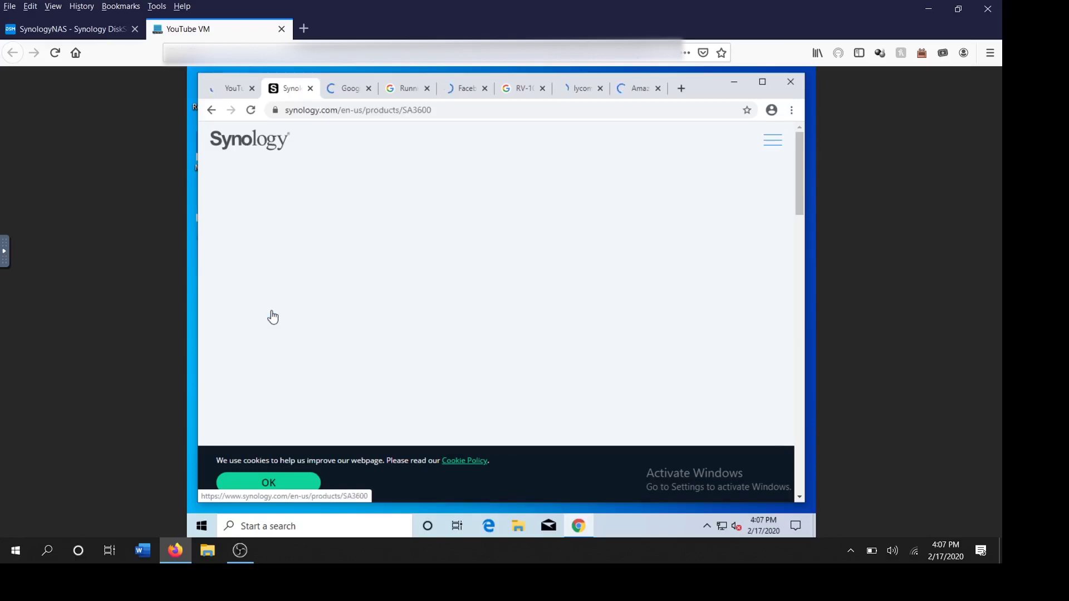
Scroll the YouTube home feed down to the Adam Suffers jumbo wings video
{"action": "left_click", "coordinate": [239, 91]}
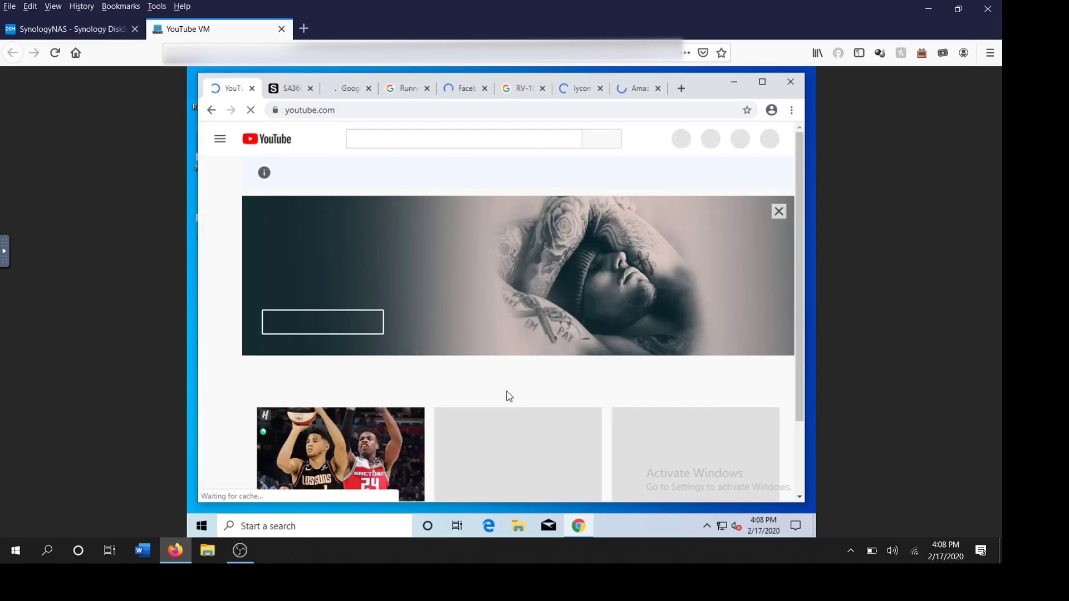
{"action": "scroll", "coordinate": [678, 346], "scroll_direction": "down", "scroll_amount": 4}
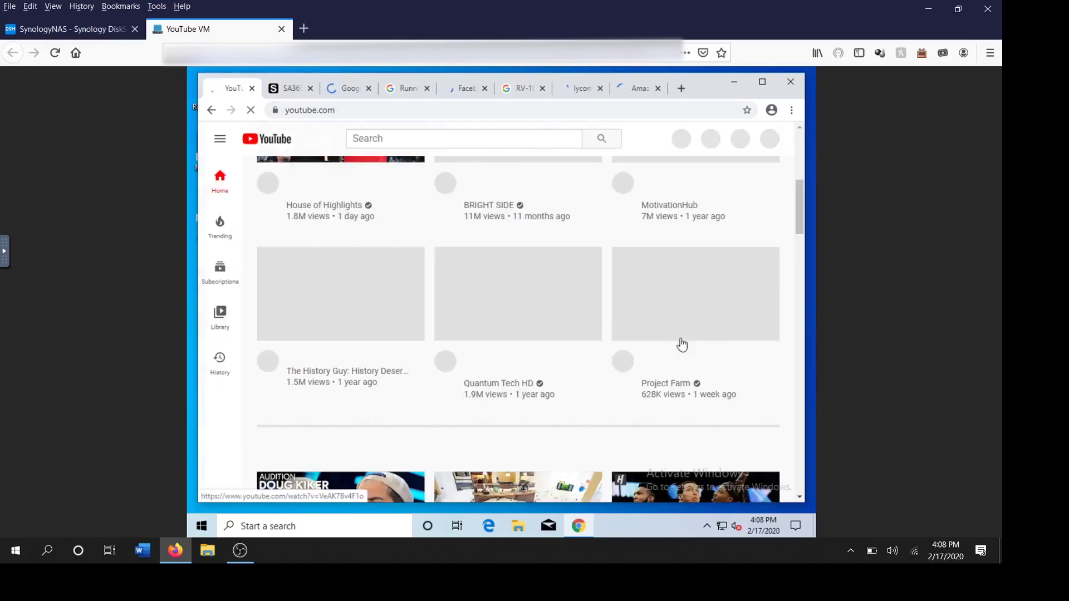
{"action": "scroll", "coordinate": [559, 337], "scroll_direction": "down", "scroll_amount": 5}
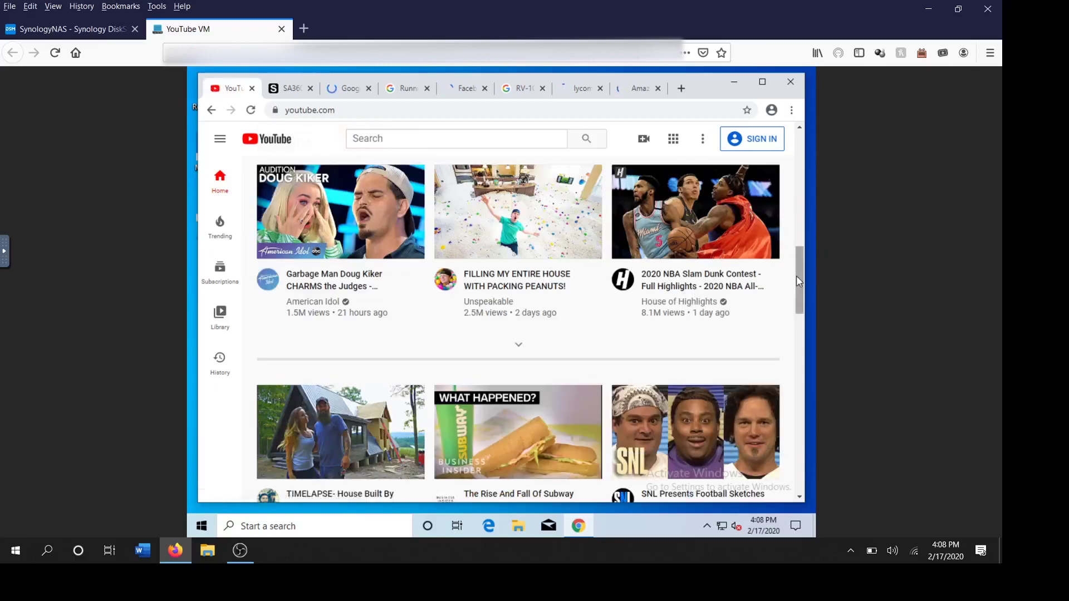
{"action": "left_click_drag", "start_coordinate": [799, 280], "coordinate": [800, 412]}
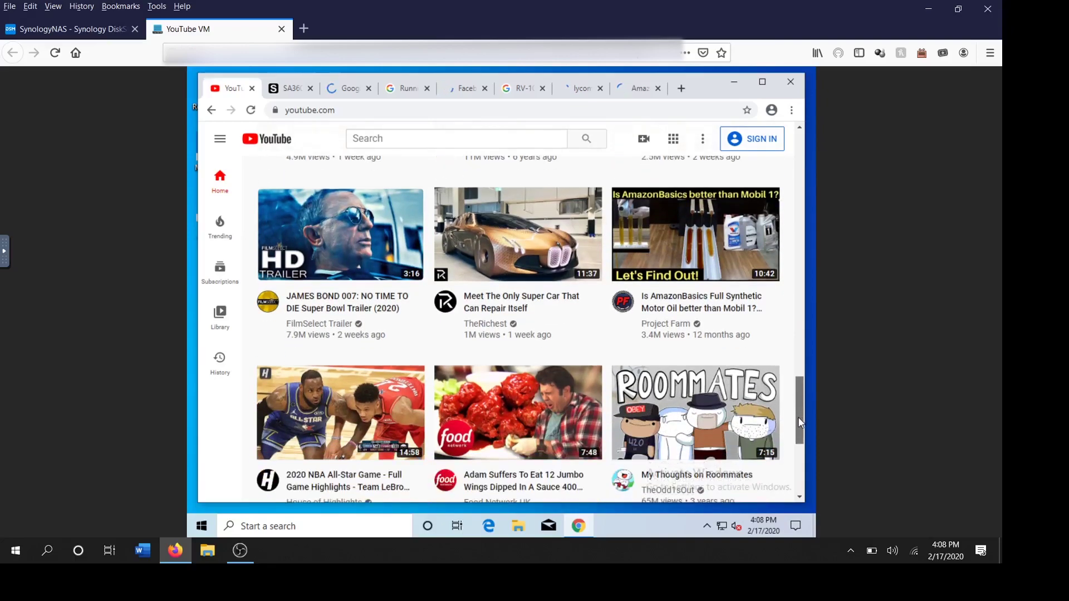
{"action": "scroll", "coordinate": [534, 443], "scroll_direction": "down", "scroll_amount": 1}
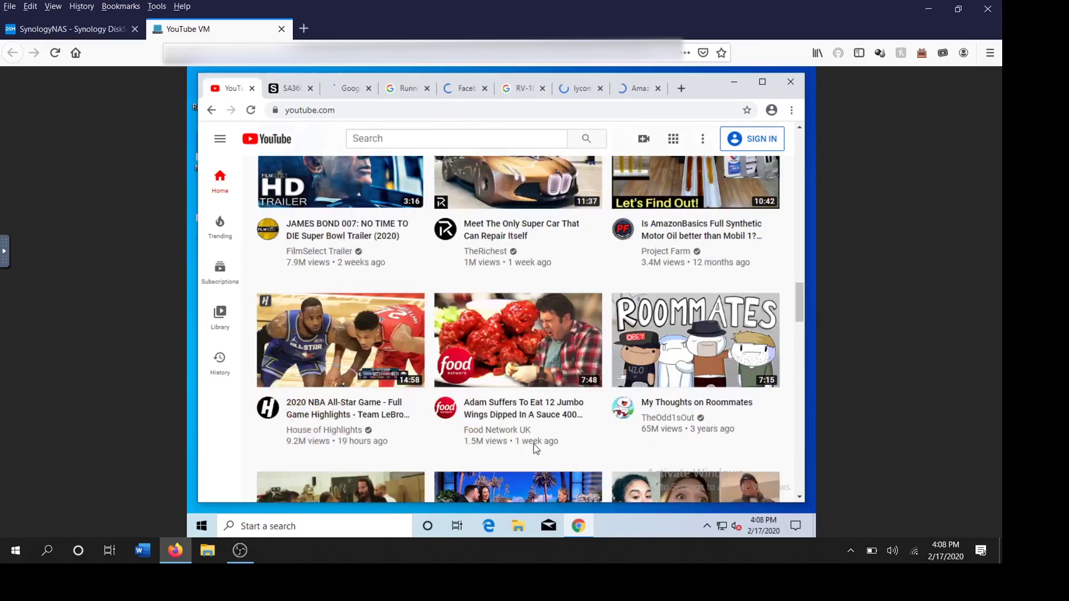
{"action": "mouse_move", "coordinate": [537, 365]}
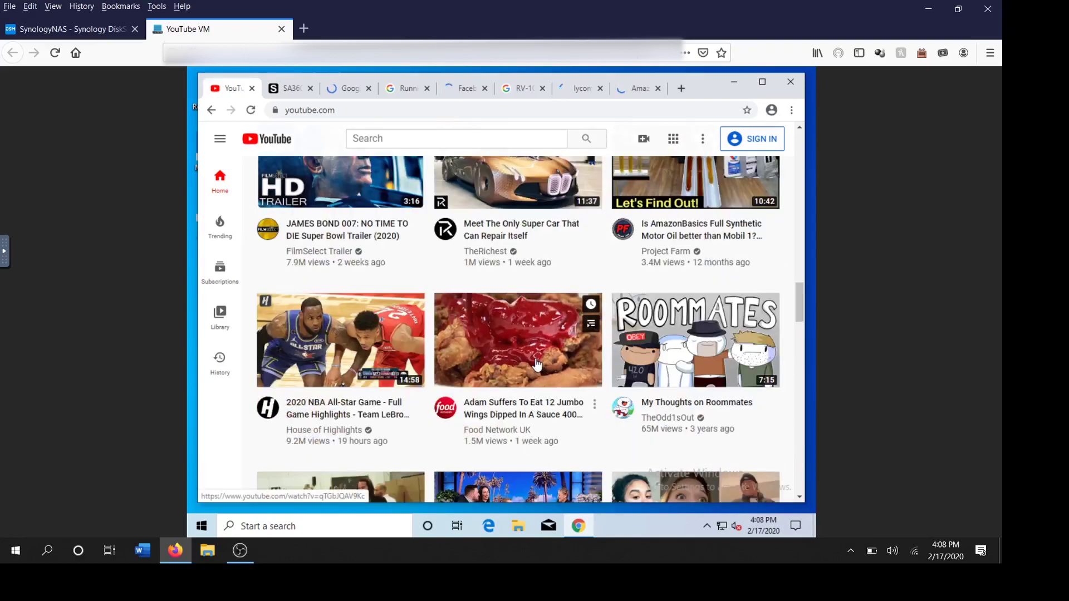
Play the jumbo wings video, decline the YouTube TV offer, and switch to Amazon's shoe results
{"action": "left_click", "coordinate": [538, 365]}
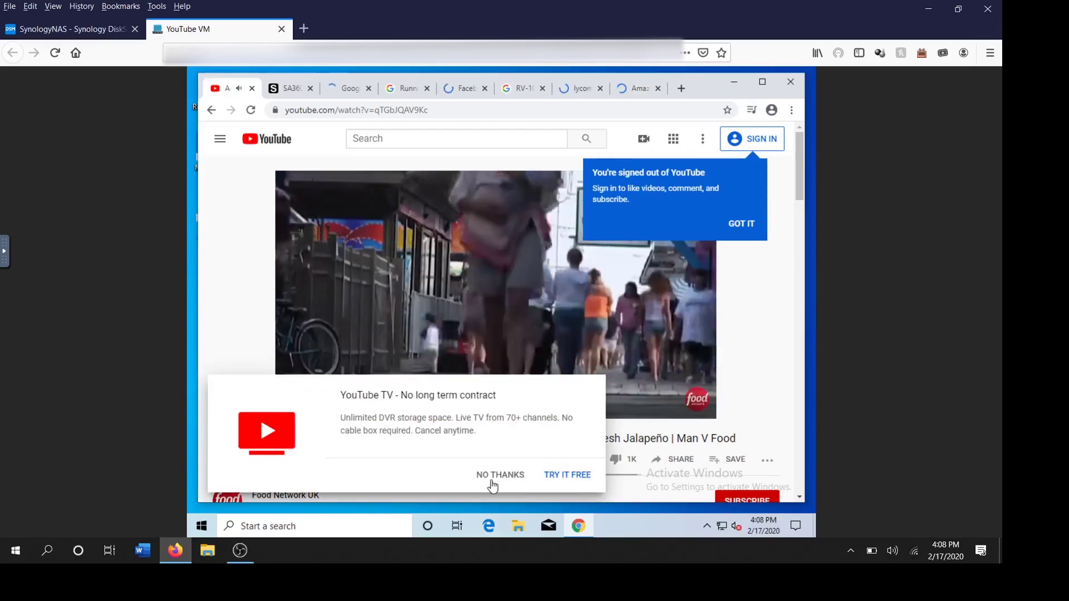
{"action": "left_click", "coordinate": [492, 486]}
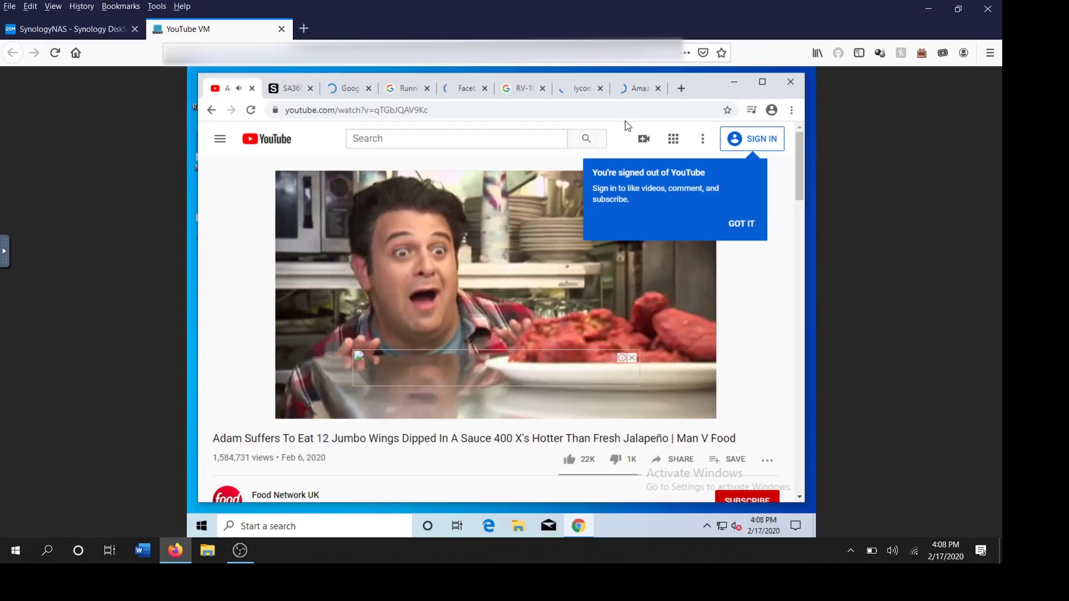
{"action": "left_click", "coordinate": [639, 93]}
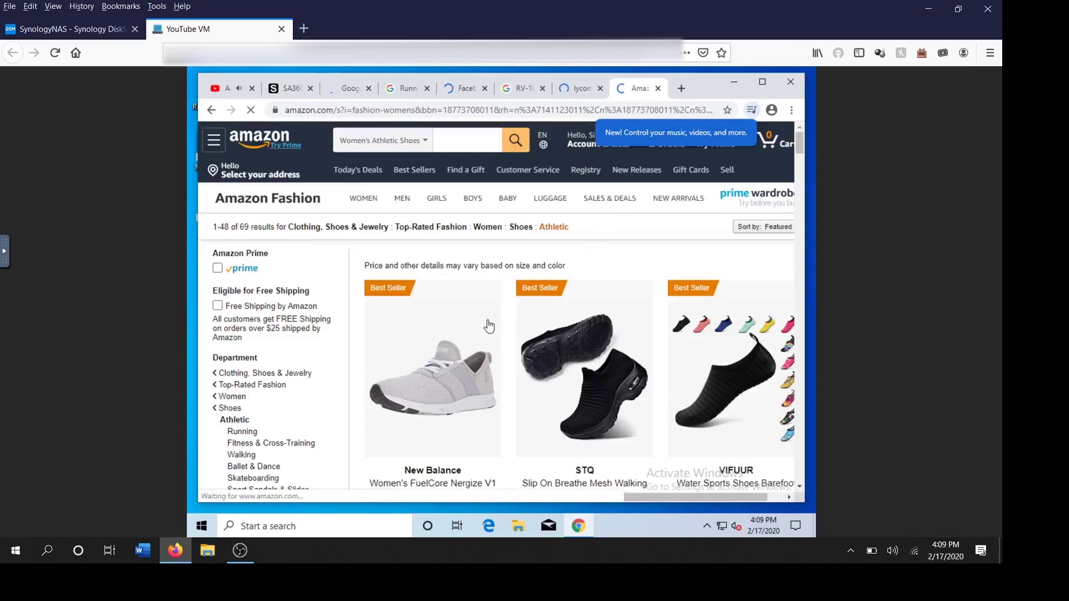
Scroll the Amazon women's shoe results, then browse the eBay lycoming 540 engine listings
{"action": "scroll", "coordinate": [489, 327], "scroll_direction": "down", "scroll_amount": 8}
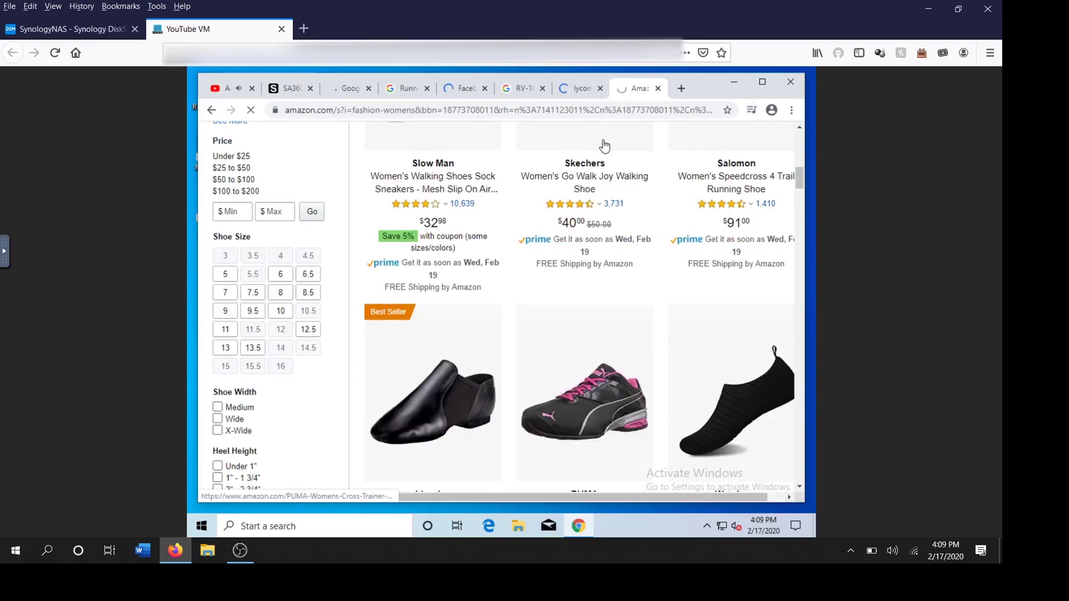
{"action": "left_click", "coordinate": [579, 89]}
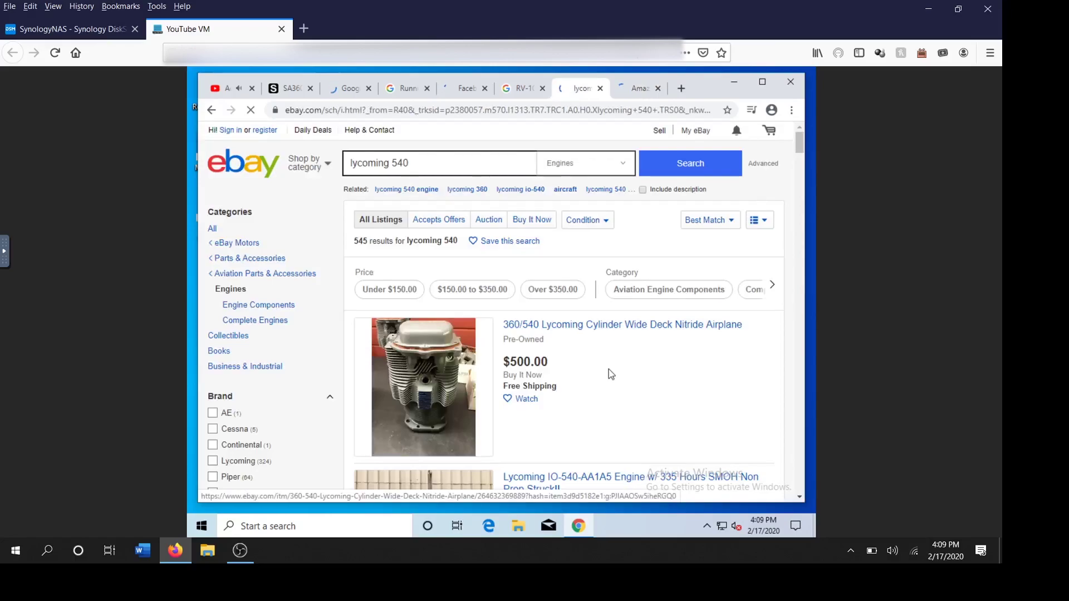
{"action": "scroll", "coordinate": [611, 373], "scroll_direction": "down", "scroll_amount": 10}
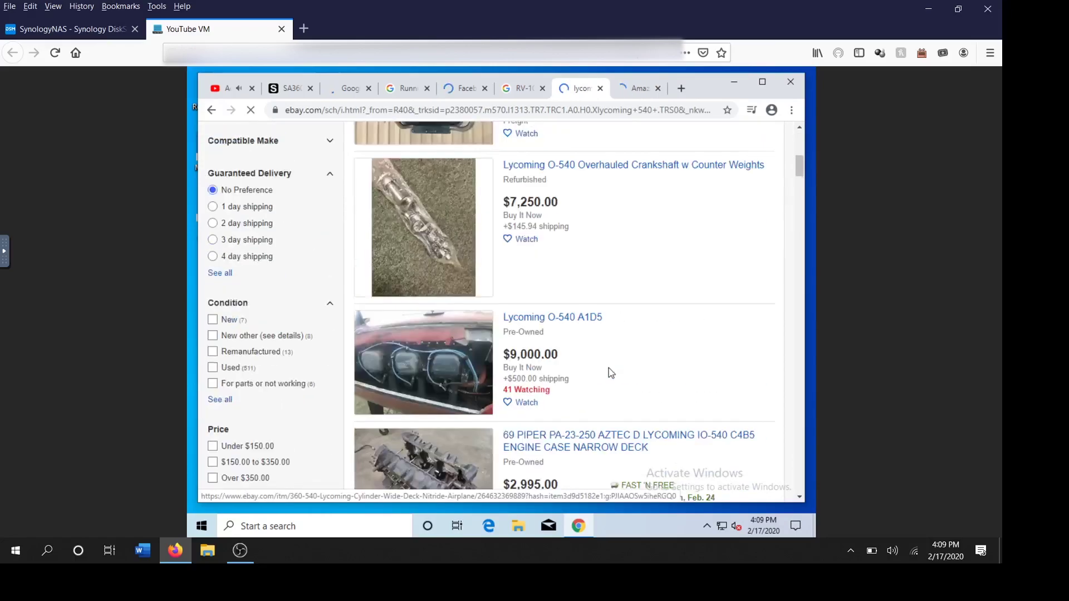
{"action": "scroll", "coordinate": [611, 373], "scroll_direction": "up", "scroll_amount": 2}
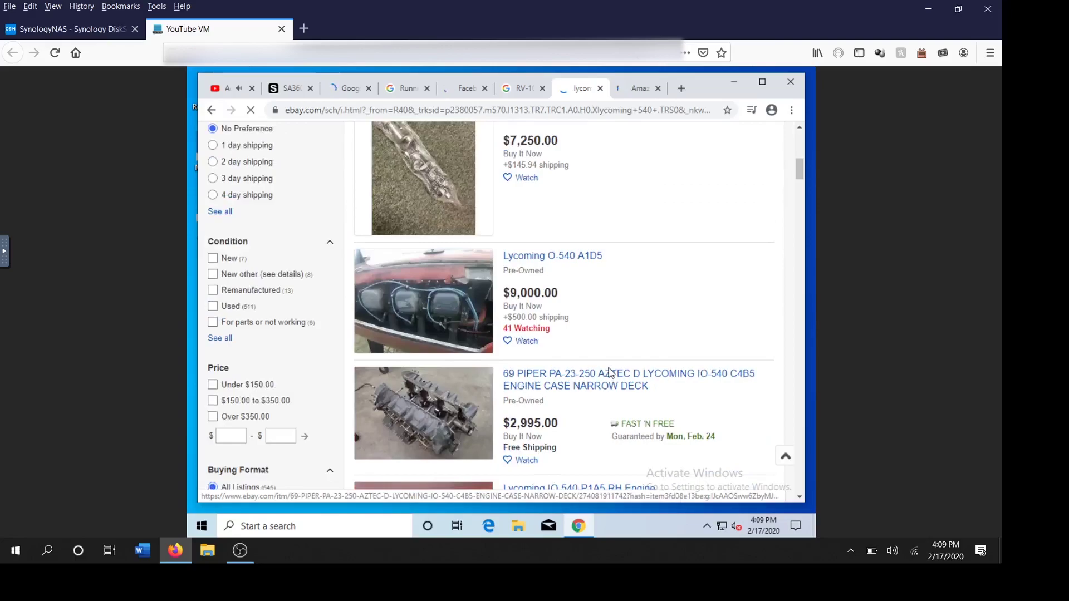
{"action": "scroll", "coordinate": [611, 373], "scroll_direction": "down", "scroll_amount": 2}
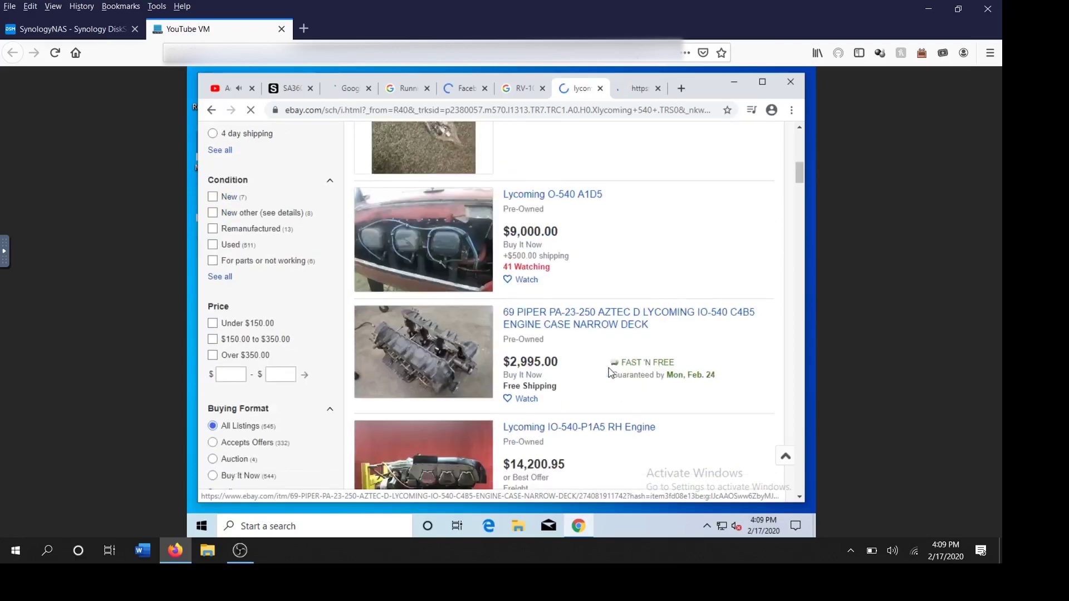
{"action": "scroll", "coordinate": [612, 368], "scroll_direction": "up", "scroll_amount": 1}
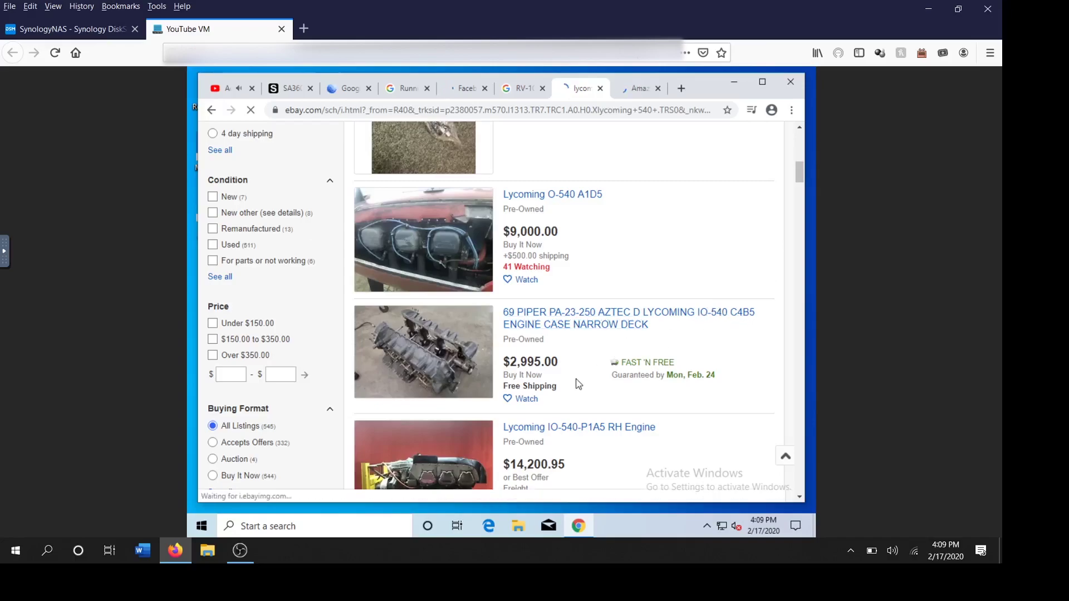
{"action": "scroll", "coordinate": [578, 384], "scroll_direction": "down", "scroll_amount": 4}
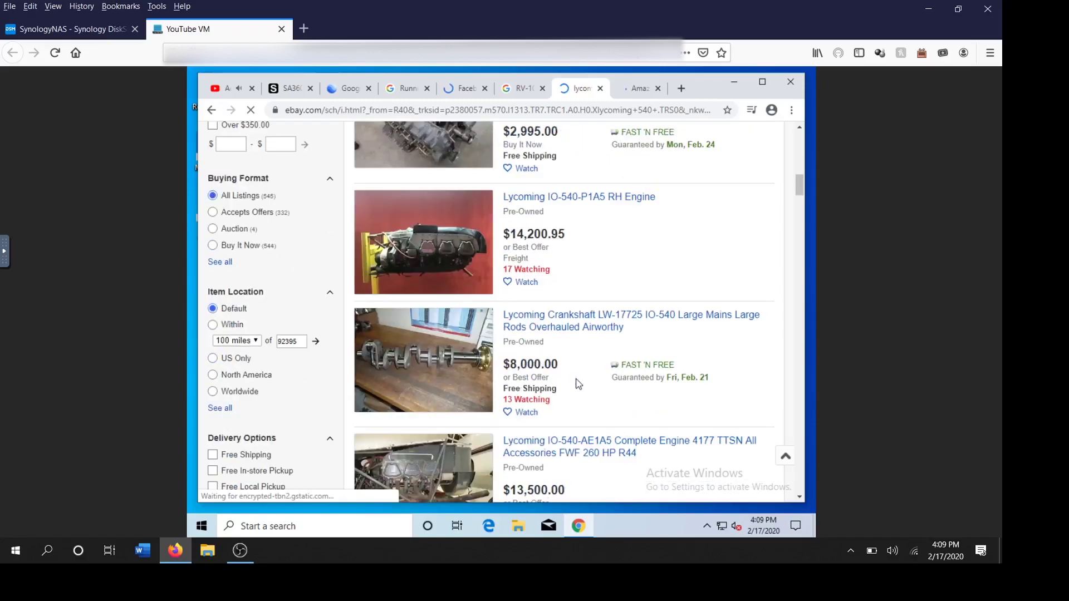
{"action": "scroll", "coordinate": [577, 384], "scroll_direction": "down", "scroll_amount": 4}
{"action": "scroll", "coordinate": [535, 131], "scroll_direction": "up", "scroll_amount": 2}
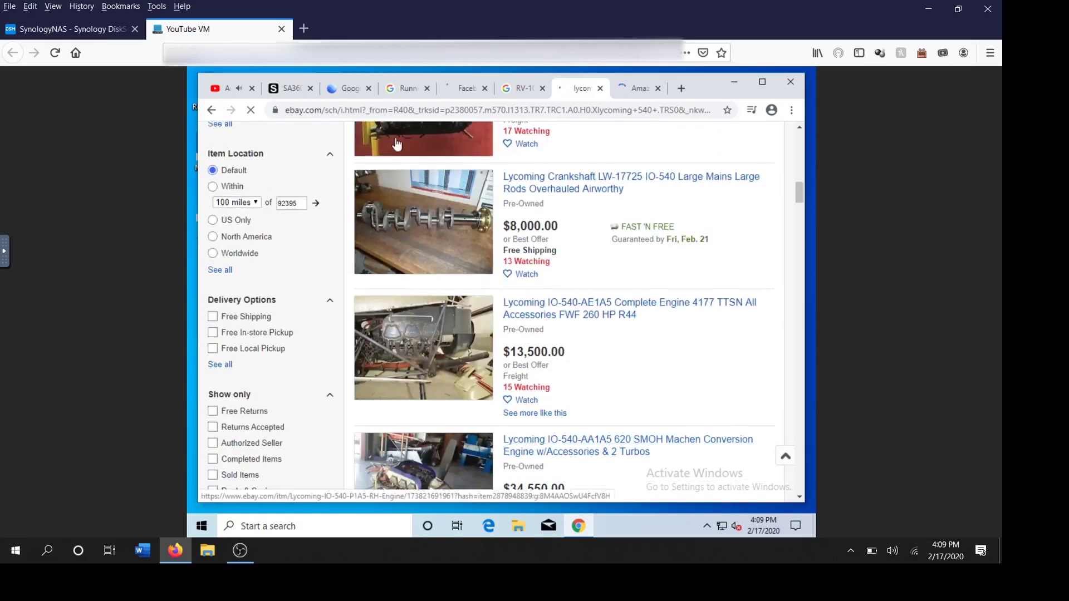
Open the Van's RV-10 result, close the Facebook tab, and open the Chromium OS VirtualBox how-to
{"action": "left_click", "coordinate": [523, 90]}
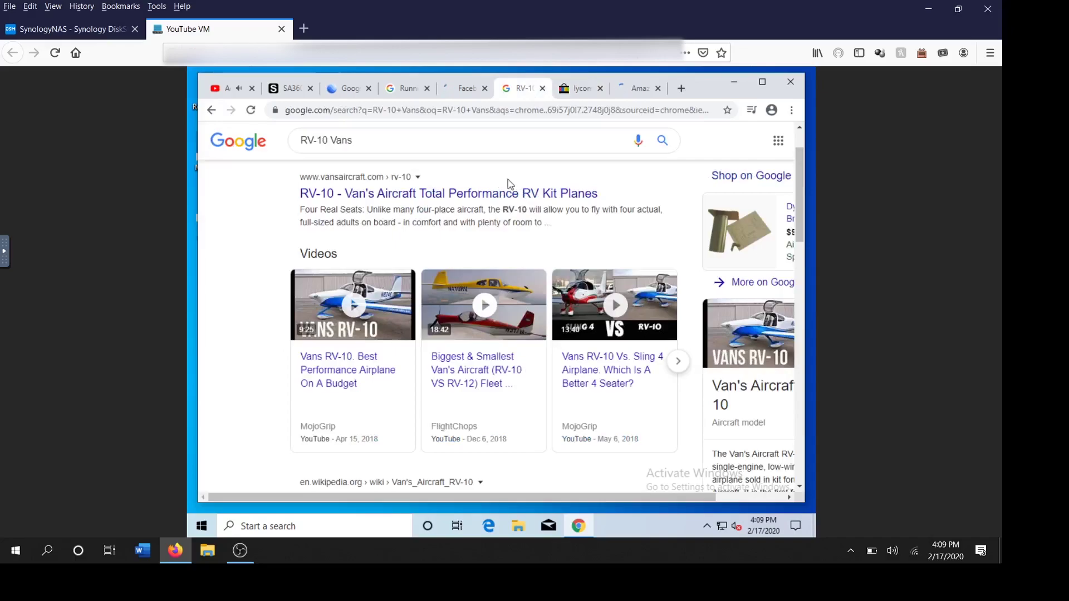
{"action": "left_click", "coordinate": [499, 195]}
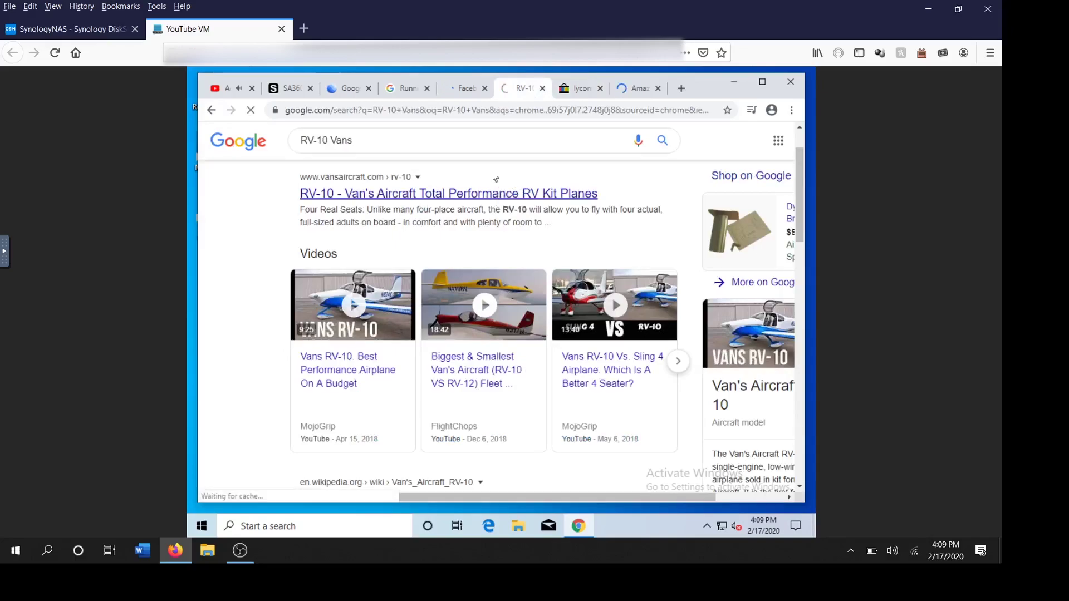
{"action": "left_click", "coordinate": [471, 92]}
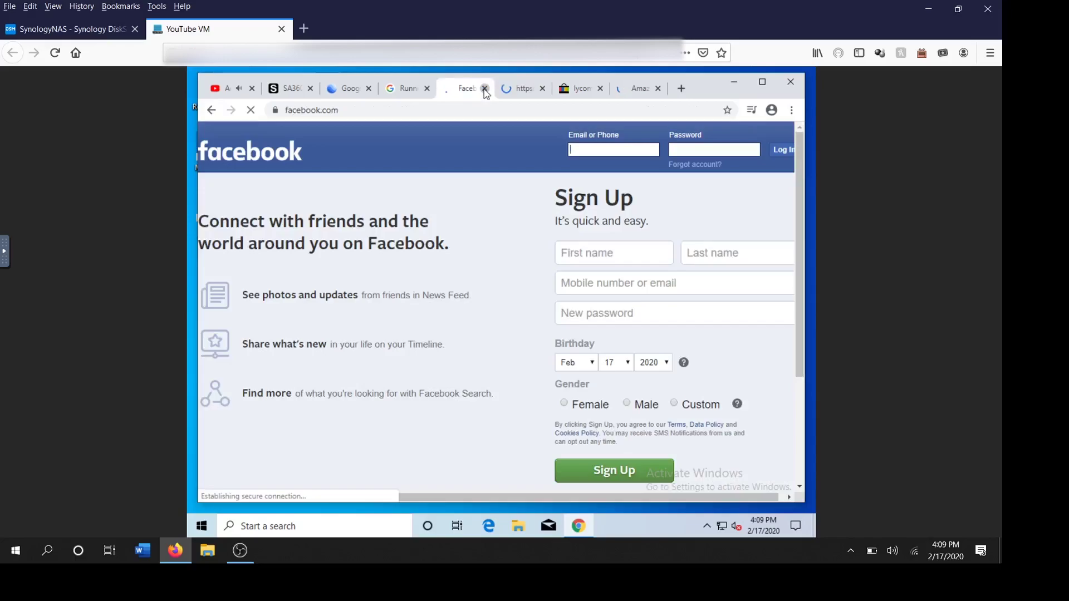
{"action": "left_click", "coordinate": [485, 91]}
{"action": "left_click", "coordinate": [406, 95]}
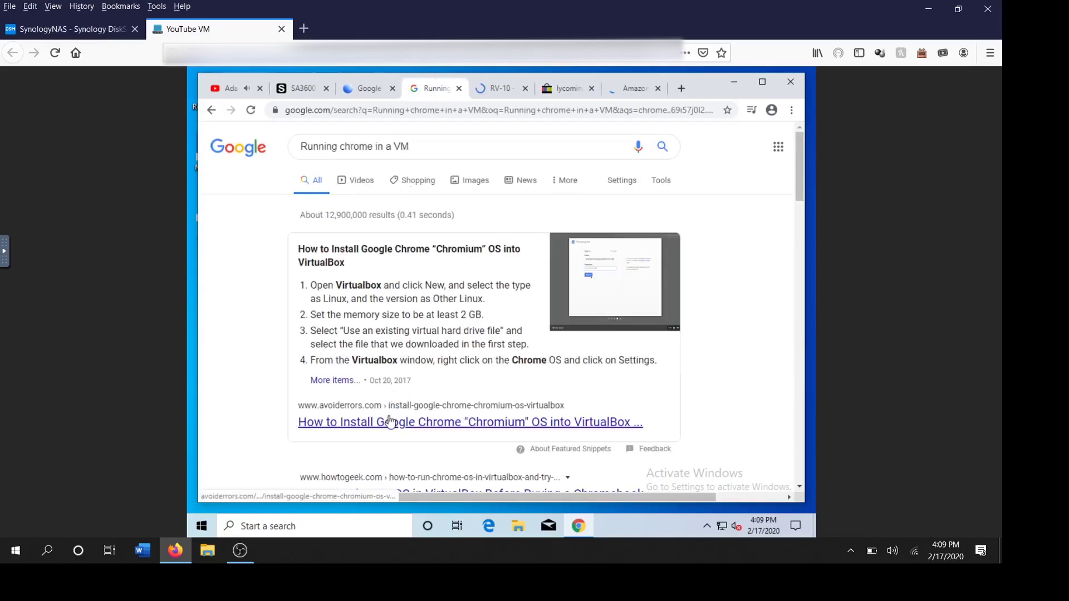
{"action": "left_click", "coordinate": [366, 88]}
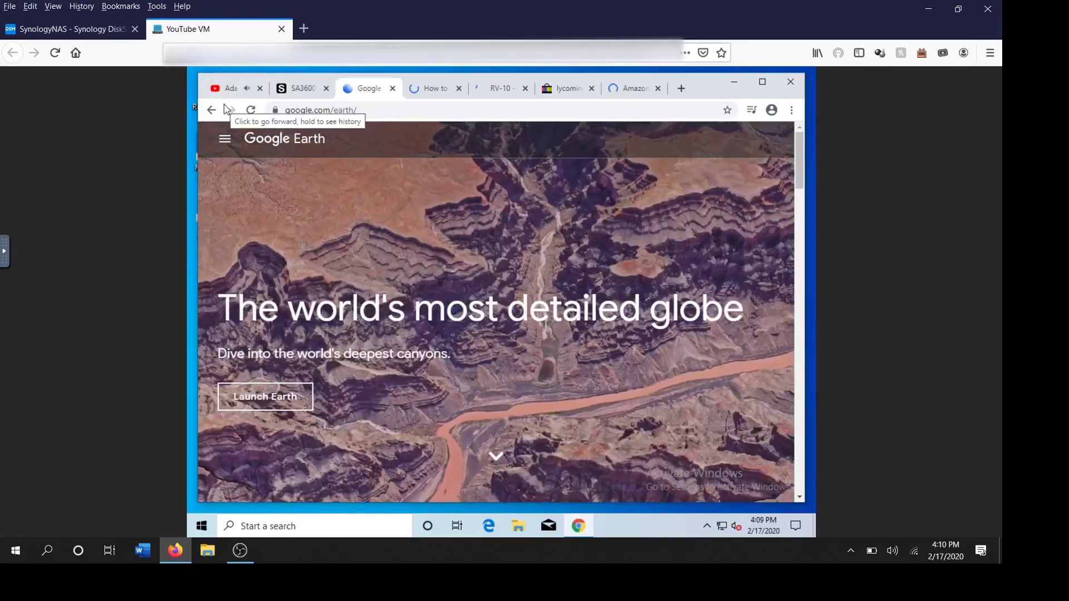
Close the YouTube, SA3600, Google Earth and AvoidErrors tabs, leaving RV-10, eBay and Amazon
{"action": "left_click", "coordinate": [229, 92]}
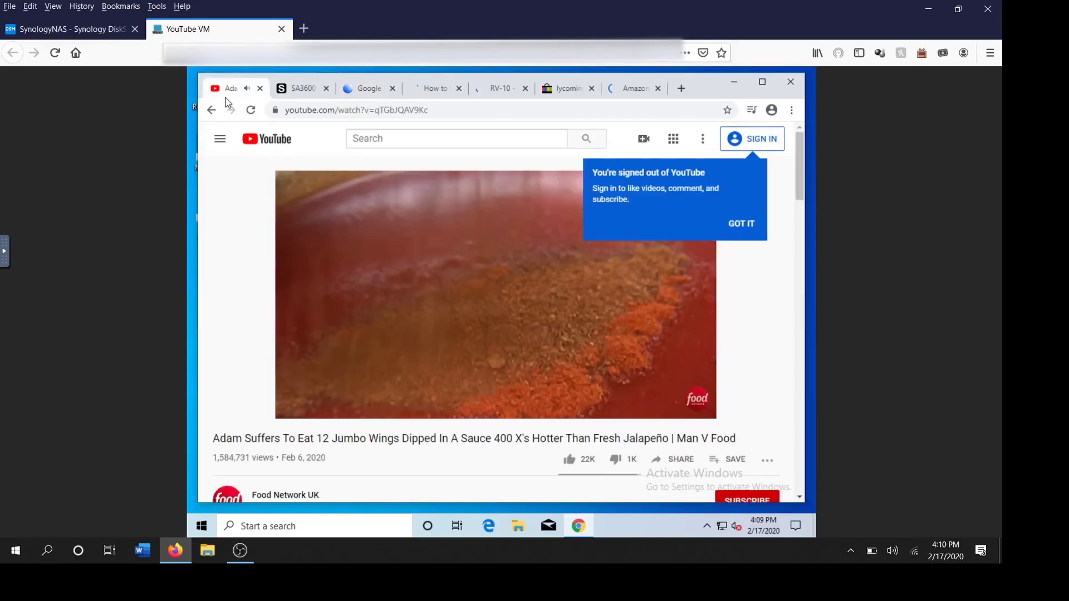
{"action": "left_click", "coordinate": [260, 89]}
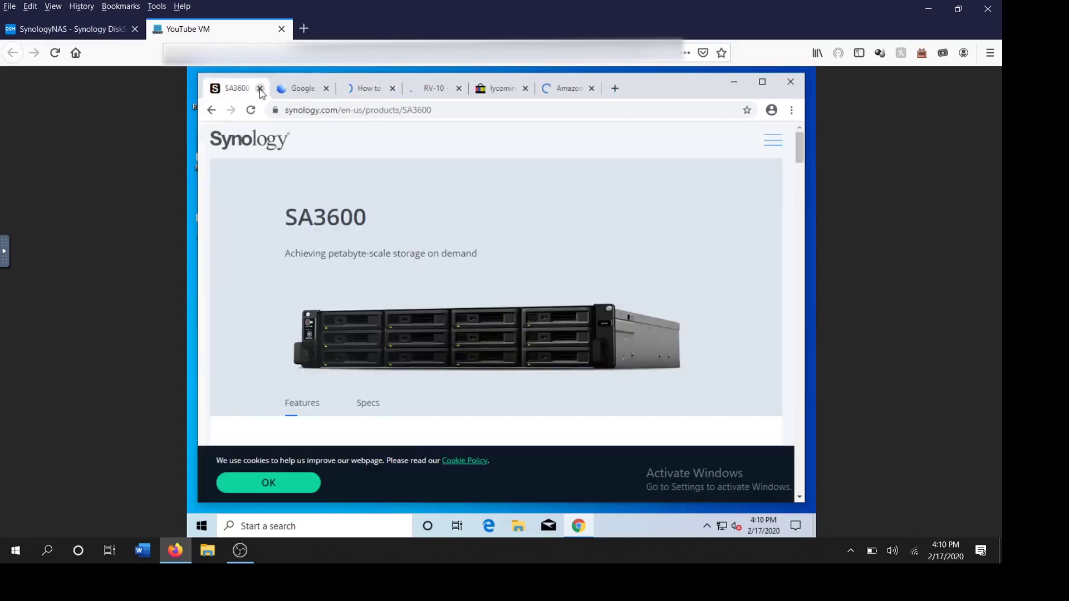
{"action": "left_click", "coordinate": [260, 89]}
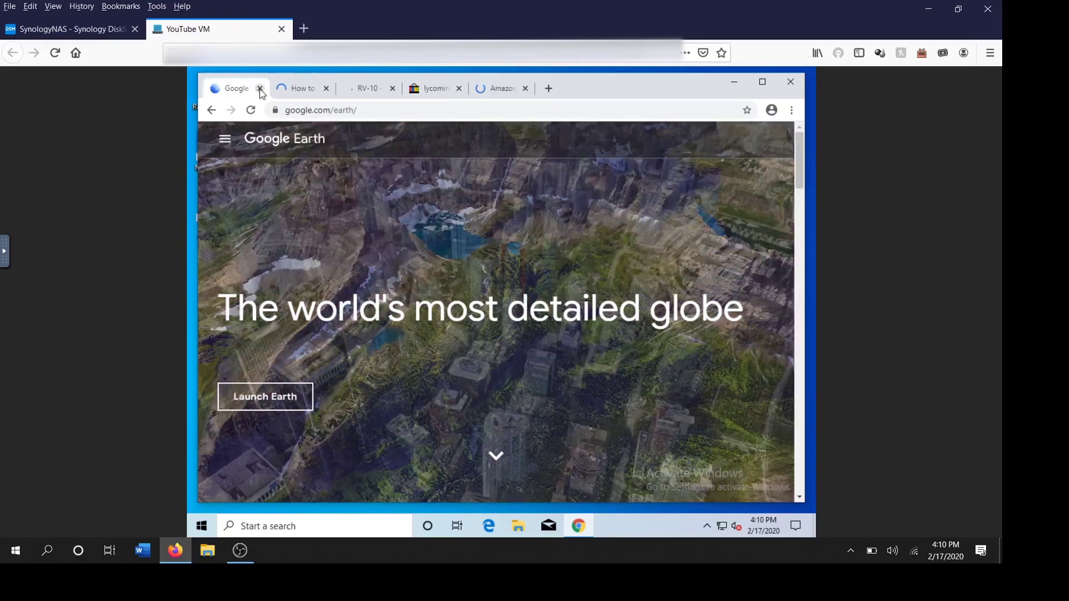
{"action": "left_click", "coordinate": [260, 89]}
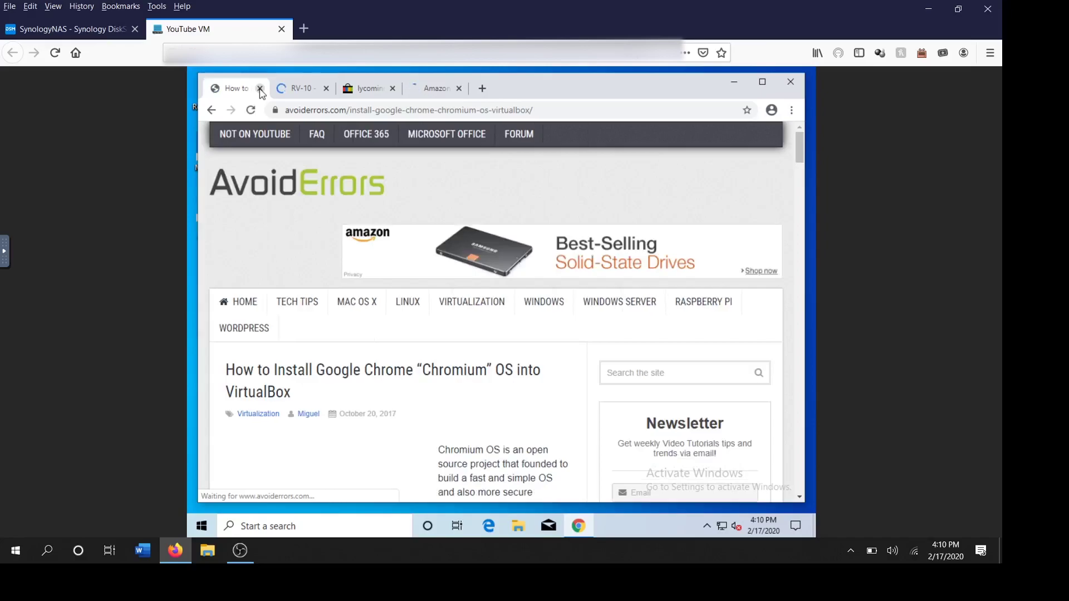
{"action": "left_click", "coordinate": [260, 89]}
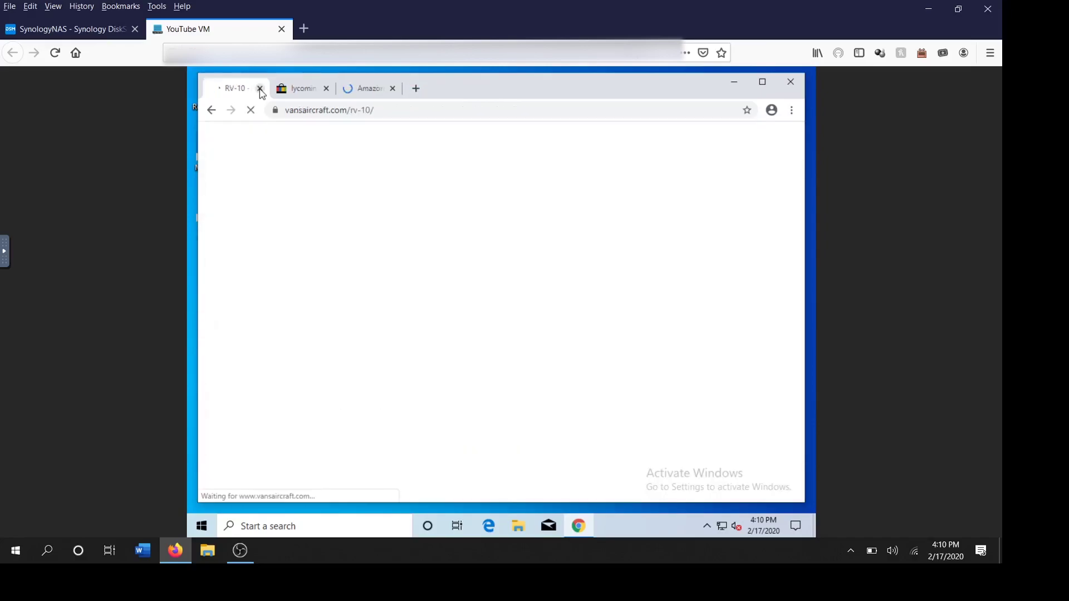